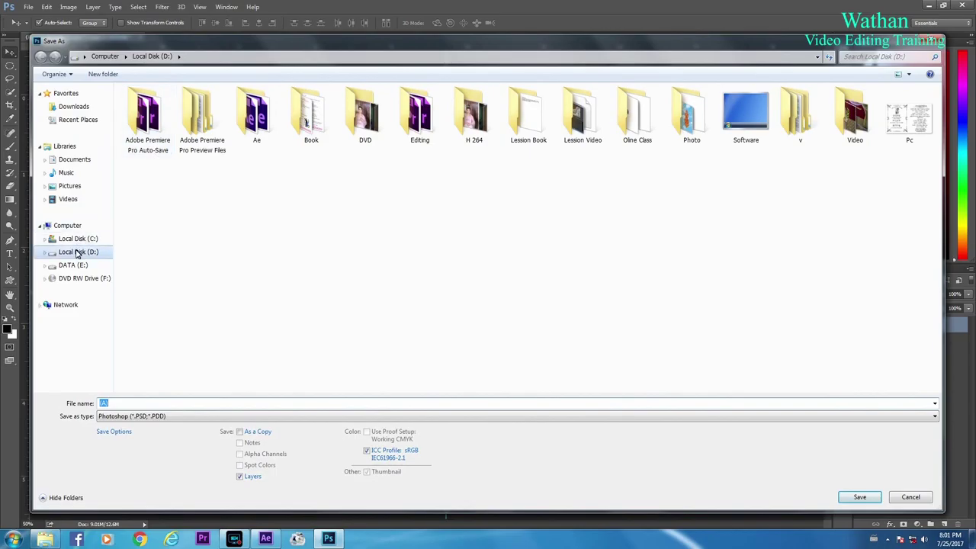
# - Save the concentric-circle target artwork as (A) in Photoshop format on Local Disk (D:)
pyautogui.click(73, 224)
pyautogui.click(86, 253)
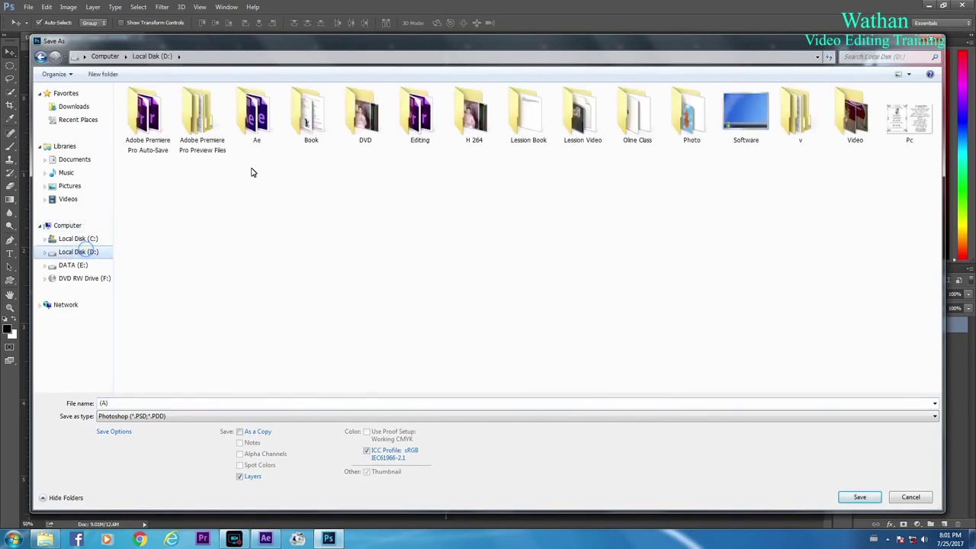
pyautogui.click(99, 403)
pyautogui.press('BackSpace')
pyautogui.press('BackSpace')
pyautogui.press('BackSpace')
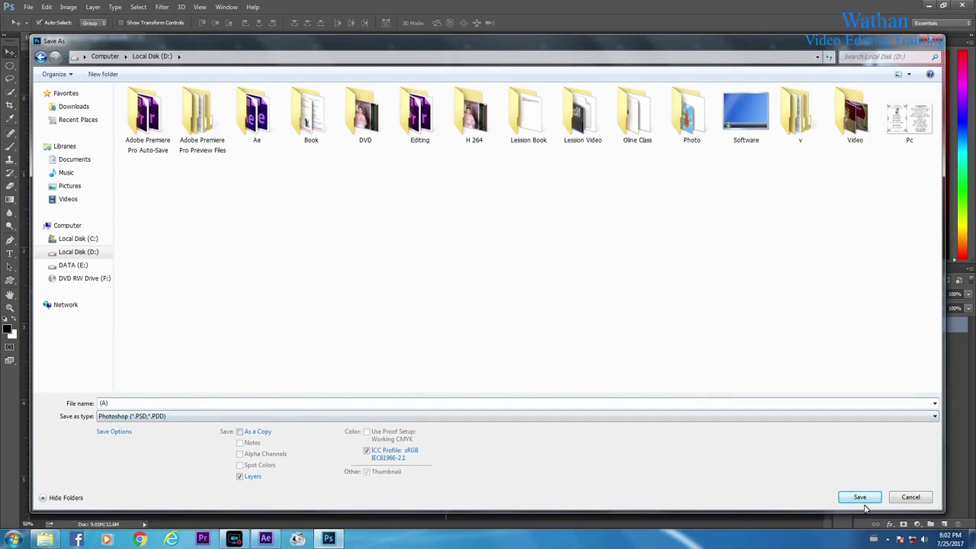
pyautogui.click(860, 497)
# - Create a new blank document with a white background, keeping the 7 x 5 inch size
pyautogui.click(27, 7)
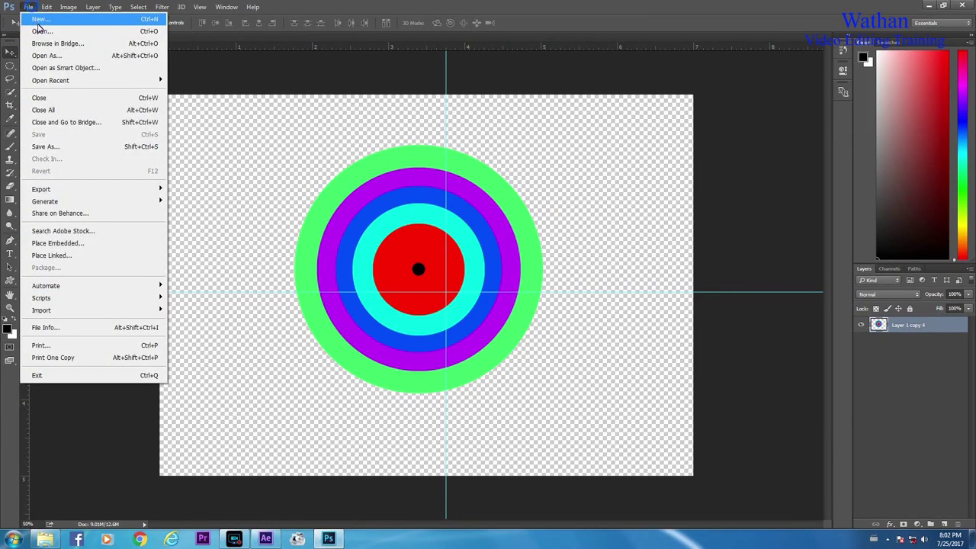
pyautogui.click(40, 19)
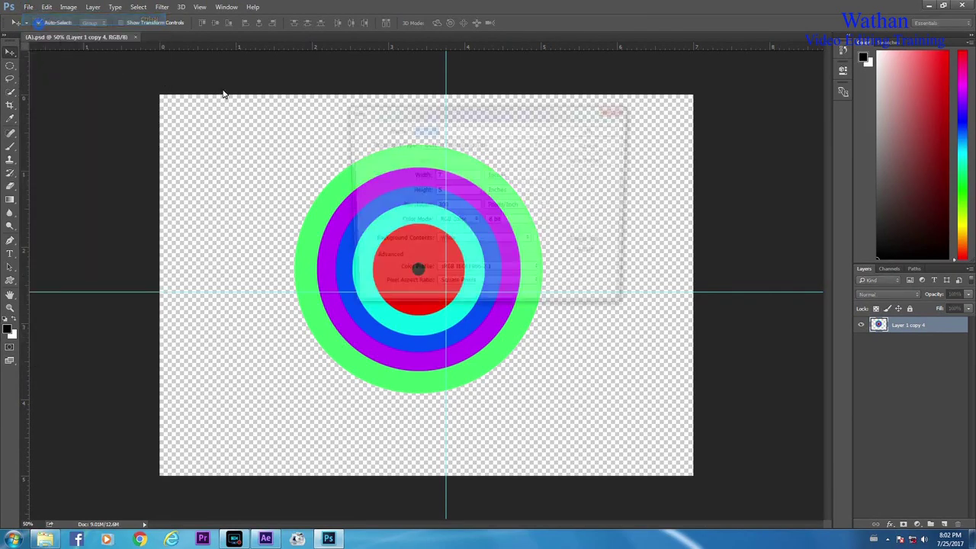
pyautogui.click(576, 131)
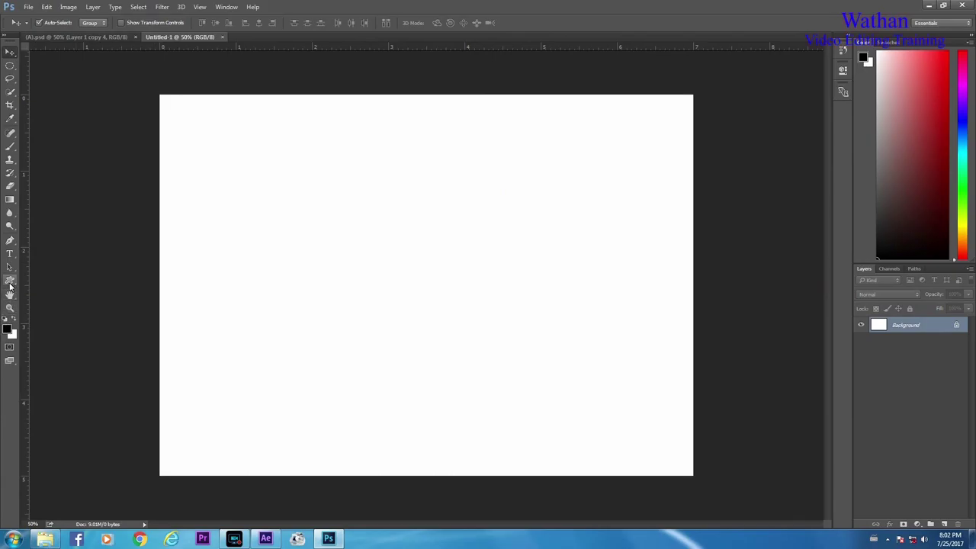
# - Activate the Custom Shape tool, enlarge its shape picker and replace the current shapes with the All set
pyautogui.click(10, 282)
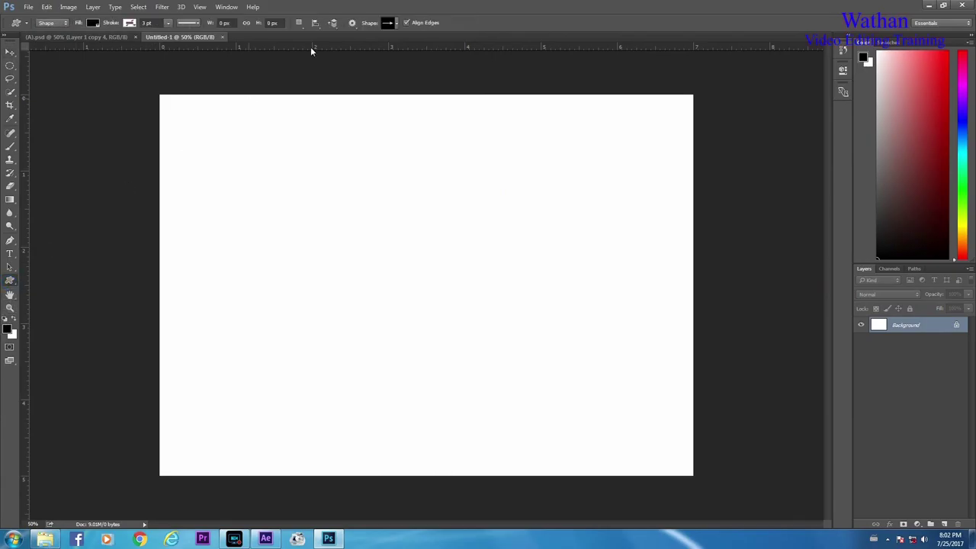
pyautogui.click(397, 25)
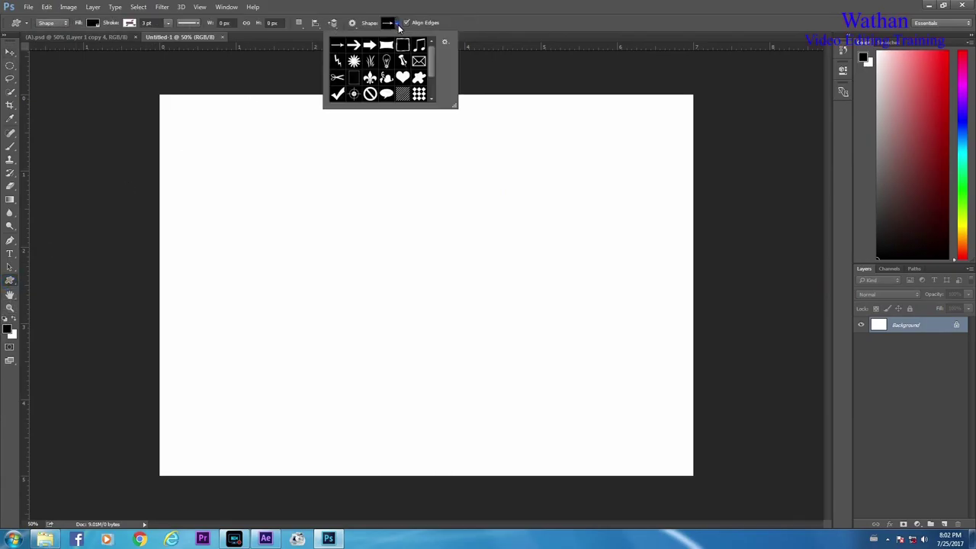
pyautogui.moveTo(455, 109); pyautogui.dragTo(586, 190)
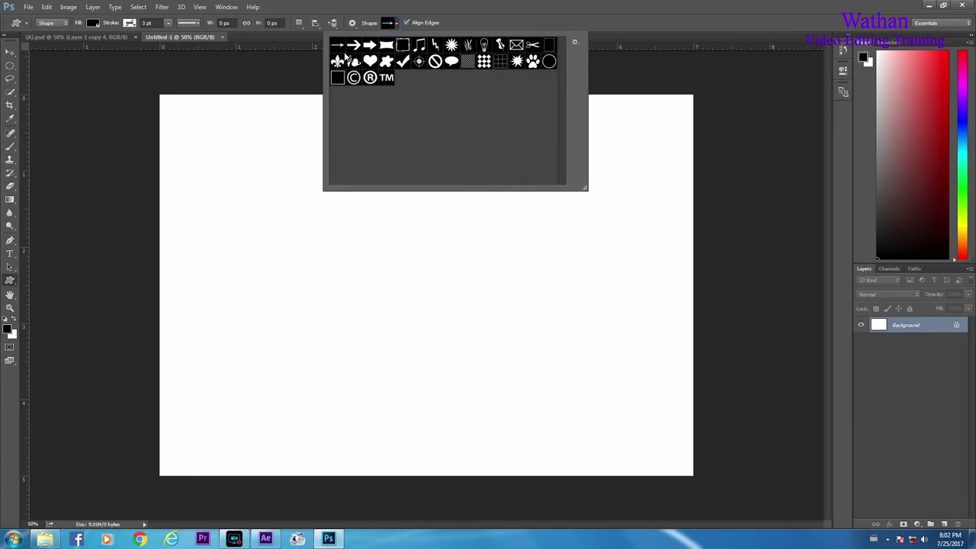
pyautogui.click(575, 43)
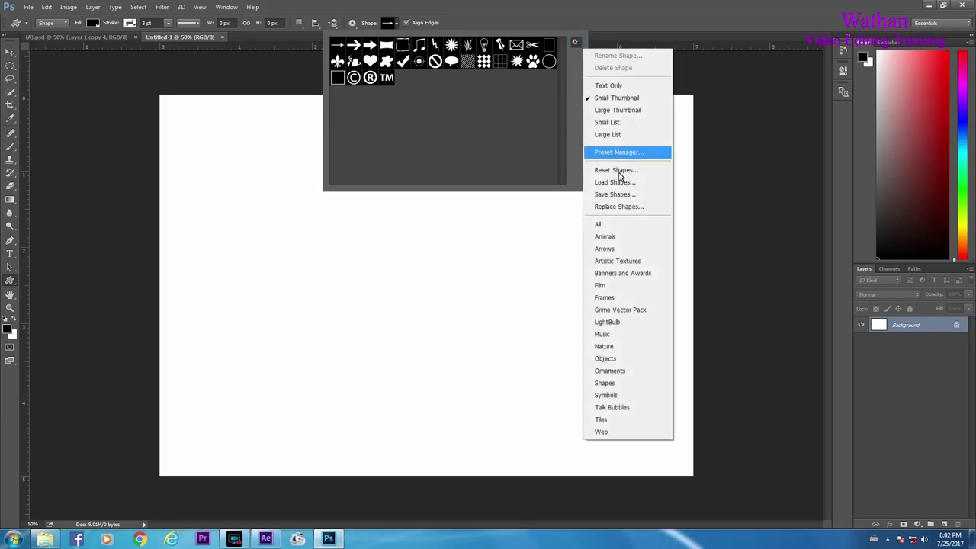
pyautogui.click(607, 225)
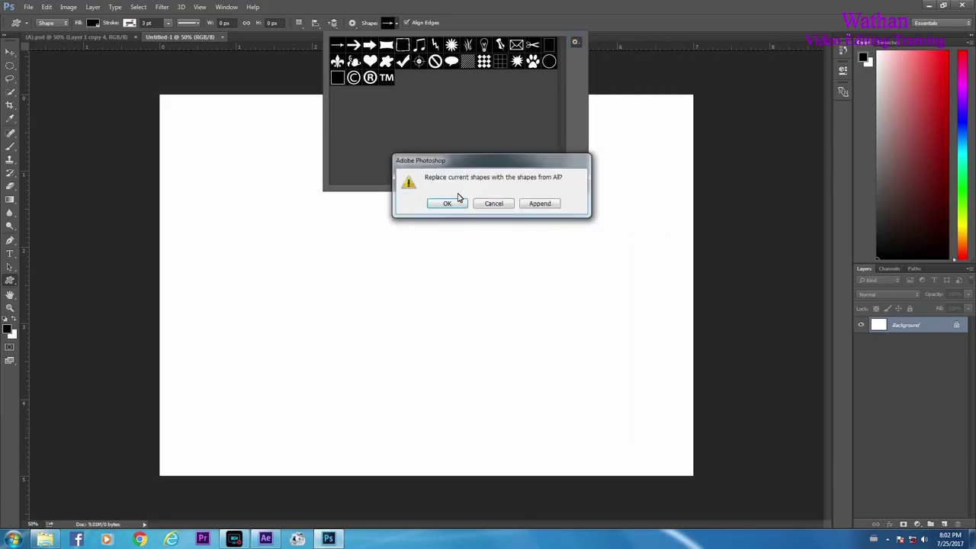
pyautogui.click(447, 203)
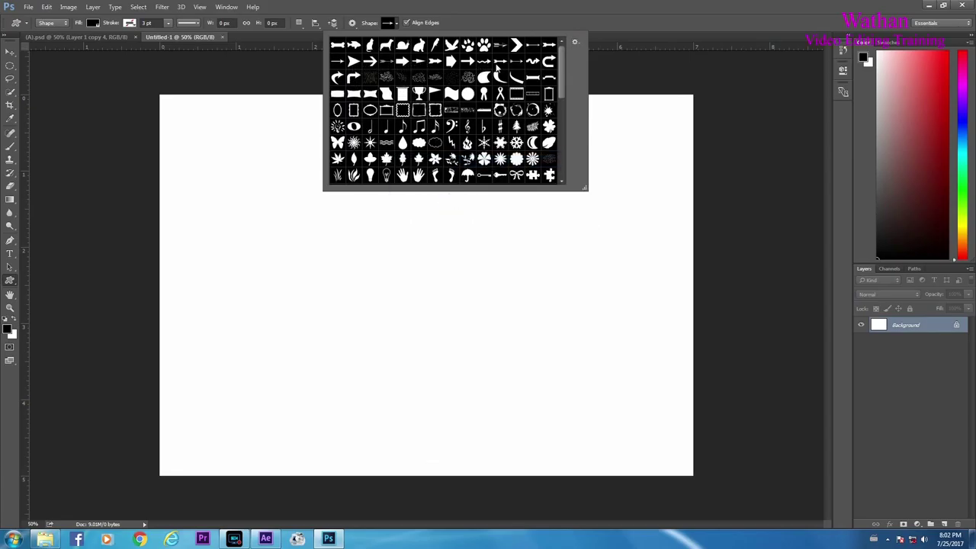
# - Draw a horizontal feathered arrow shape about 840 px long and 68 px high on the canvas and fill it red
pyautogui.click(500, 64)
pyautogui.moveTo(271, 235); pyautogui.dragTo(483, 257)
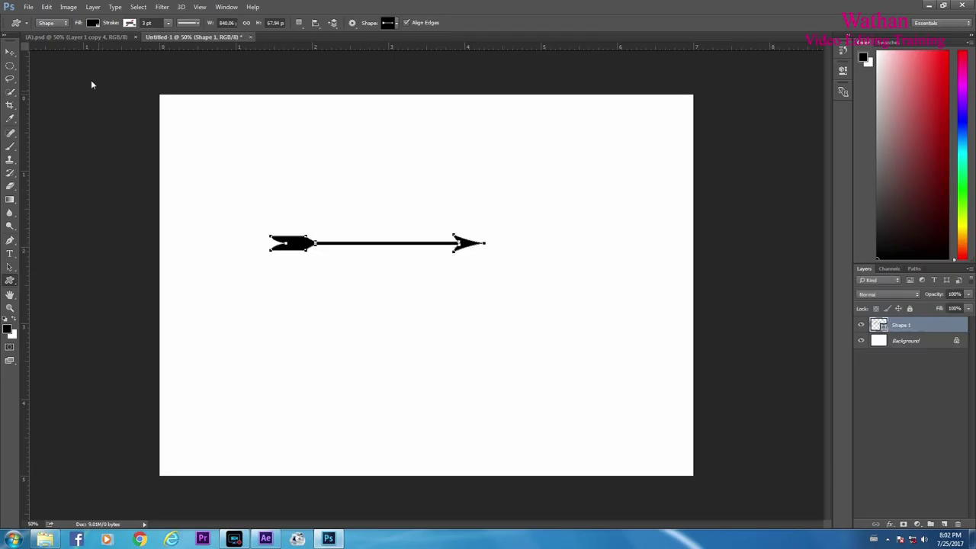
pyautogui.click(93, 22)
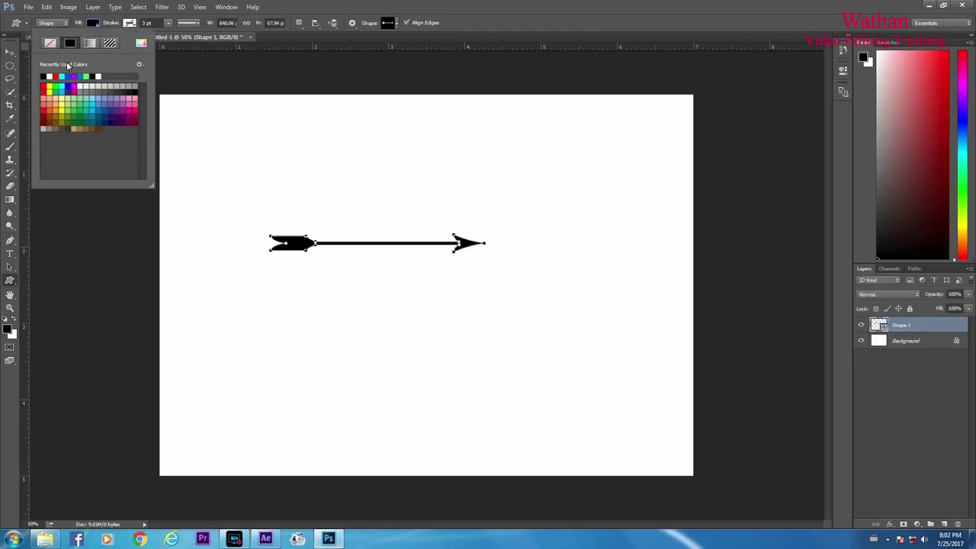
pyautogui.click(48, 92)
pyautogui.press('v')
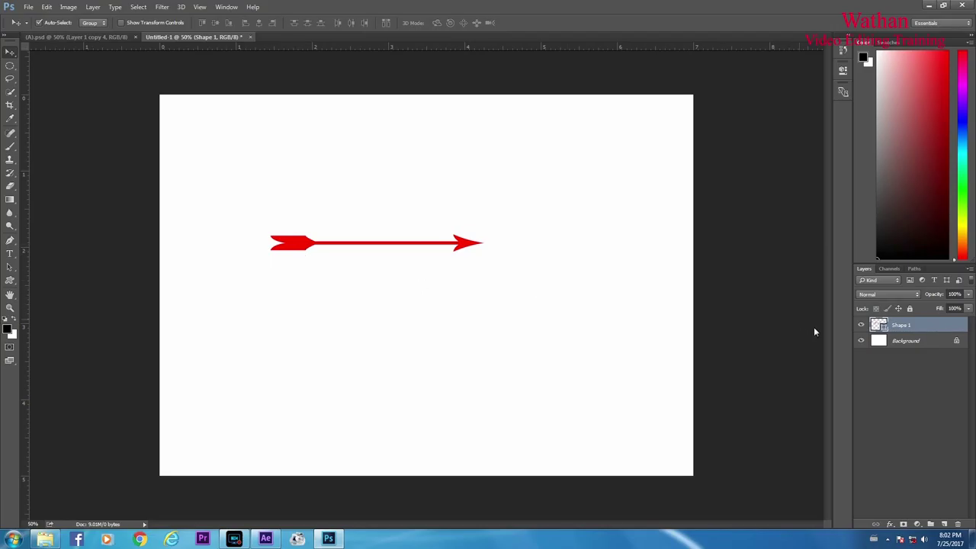
# - Delete the Background layer and save the arrow document as (B) in Photoshop format on Local Disk (D:)
pyautogui.click(901, 344)
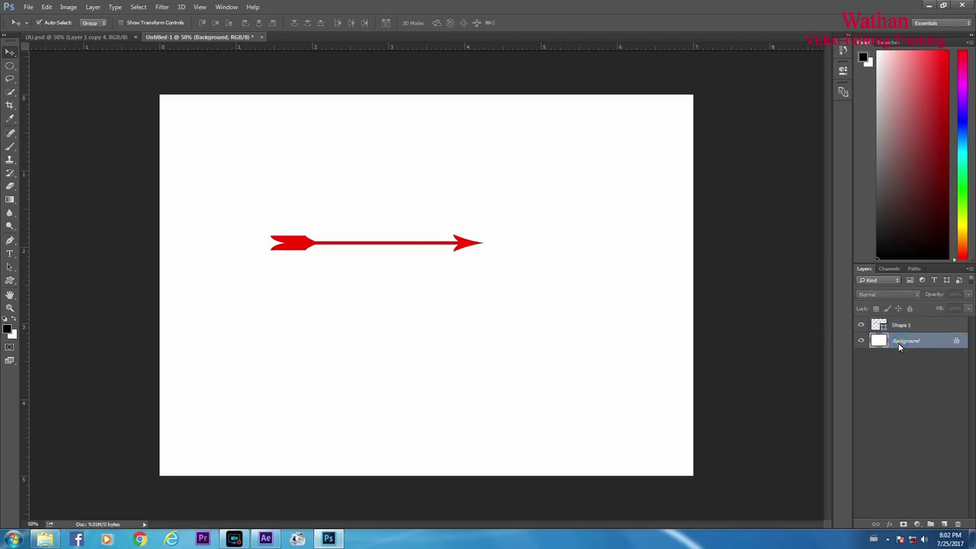
pyautogui.press('Delete')
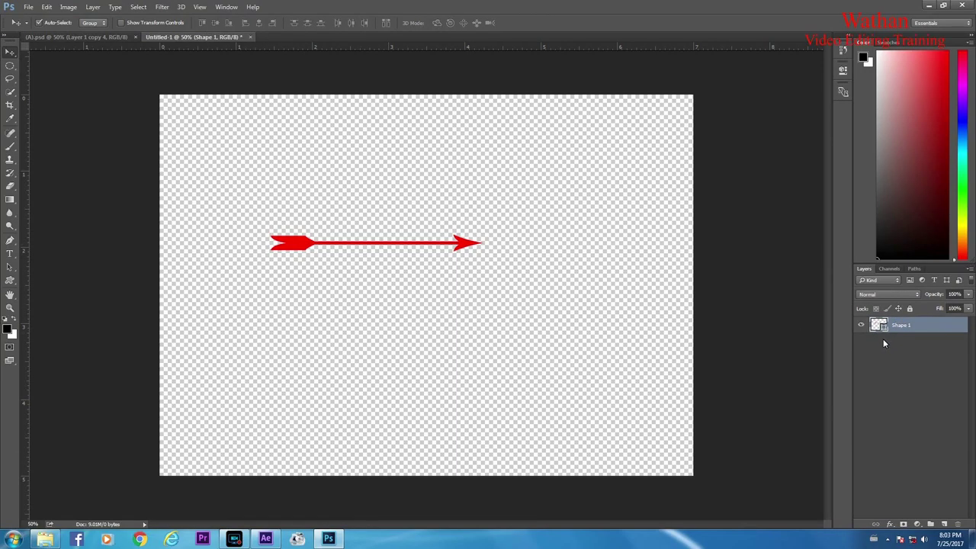
pyautogui.click(28, 8)
pyautogui.click(44, 149)
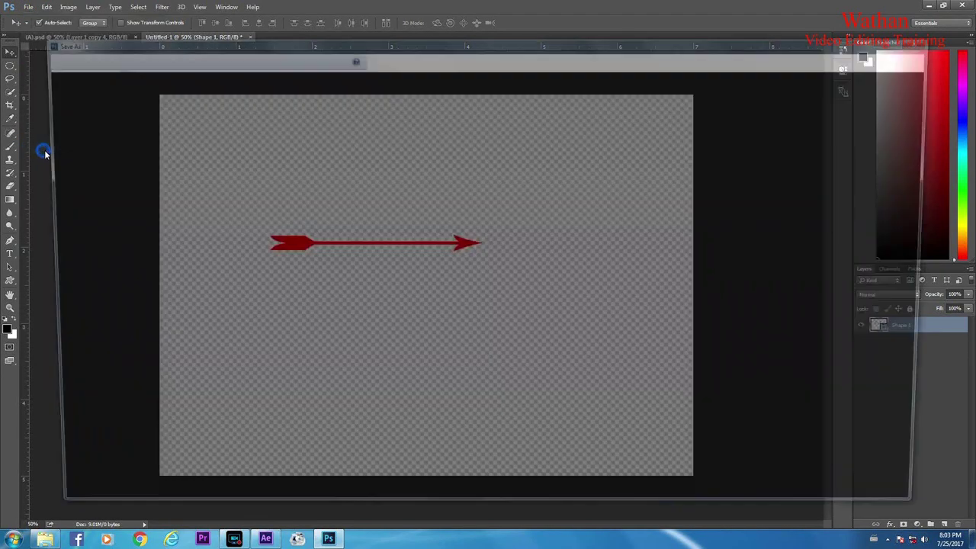
pyautogui.click(88, 253)
pyautogui.doubleClick(127, 404)
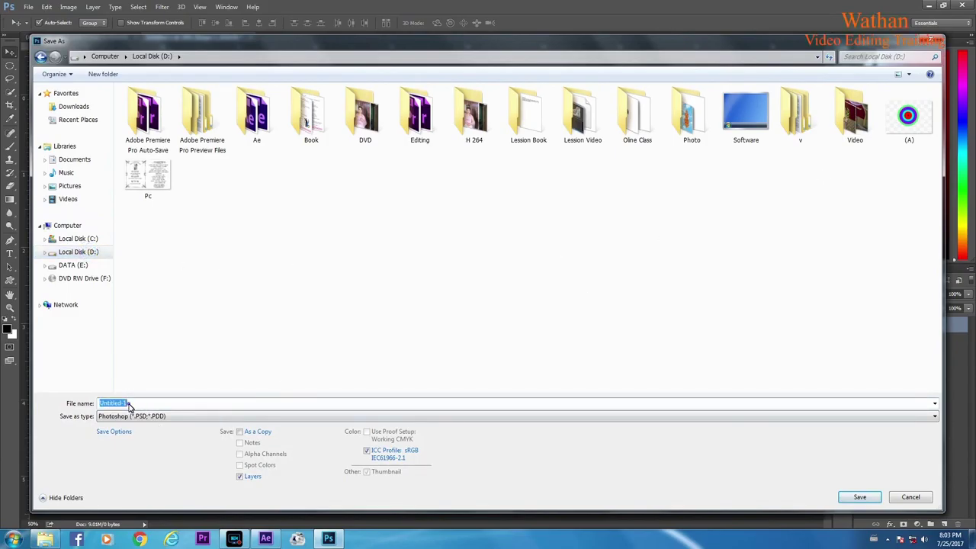
pyautogui.write('(')
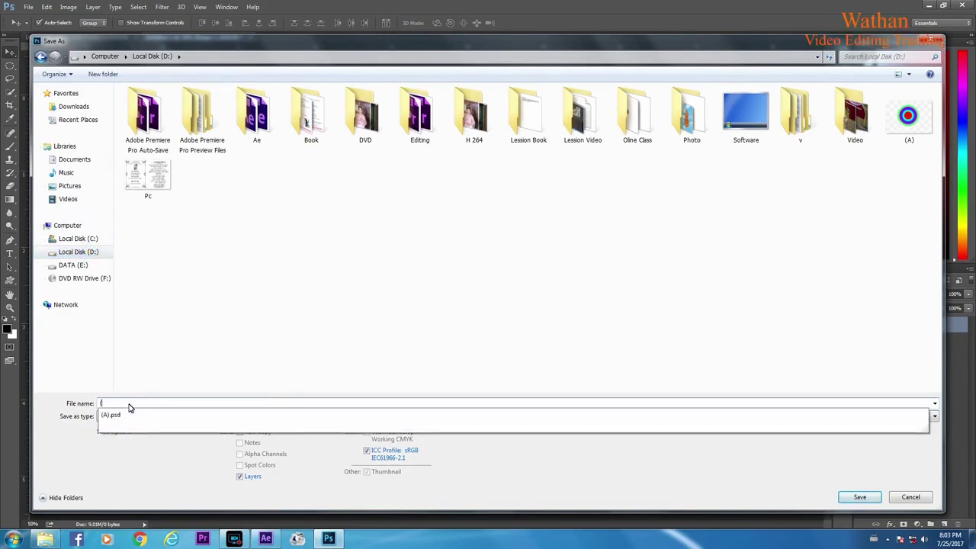
pyautogui.write('B)')
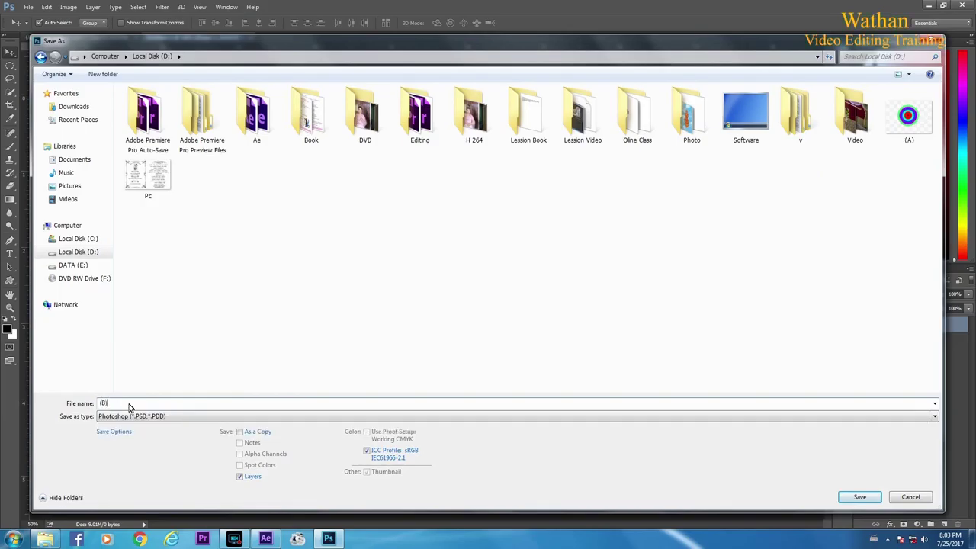
pyautogui.click(844, 497)
pyautogui.click(603, 166)
# - Switch to After Effects and create a new composition with the HDTV 1080 25 preset and a 30-second duration
pyautogui.click(929, 5)
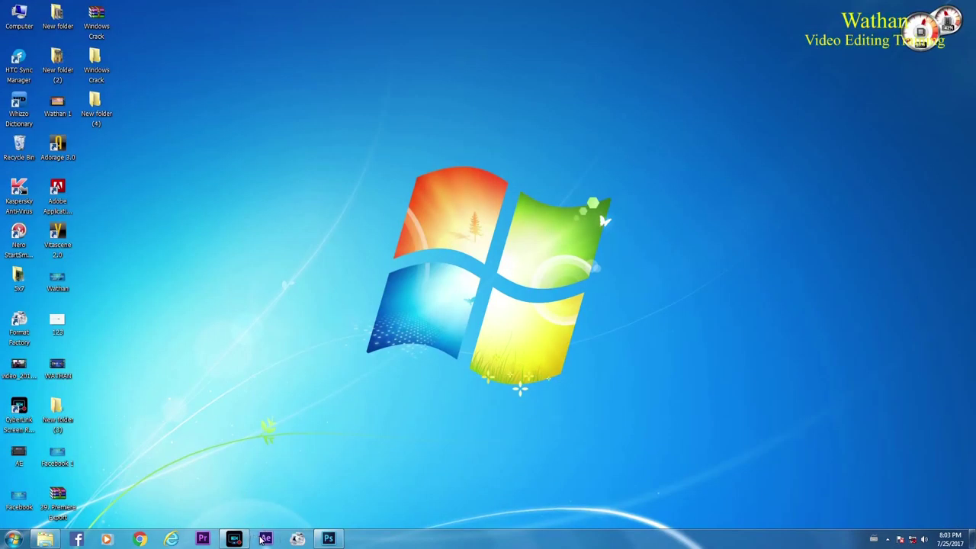
pyautogui.click(265, 539)
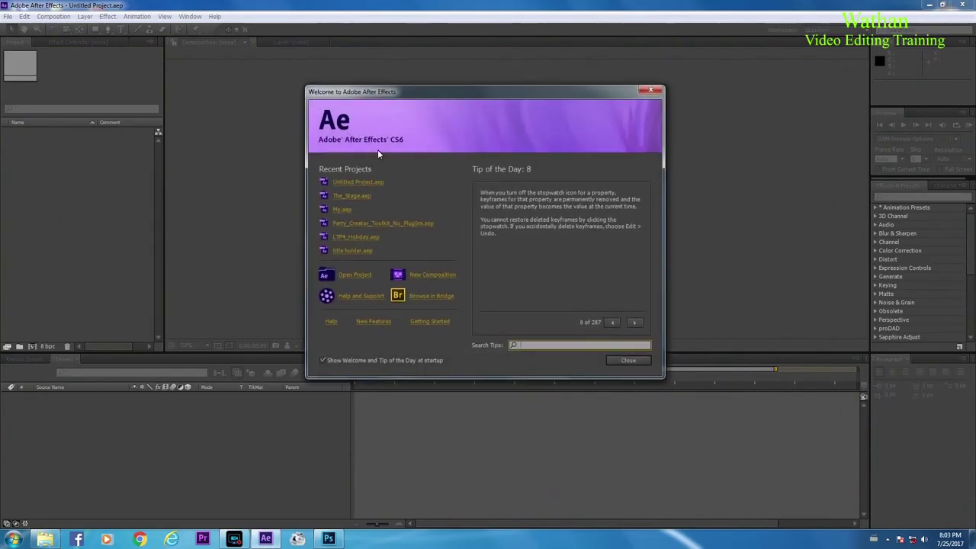
pyautogui.click(429, 275)
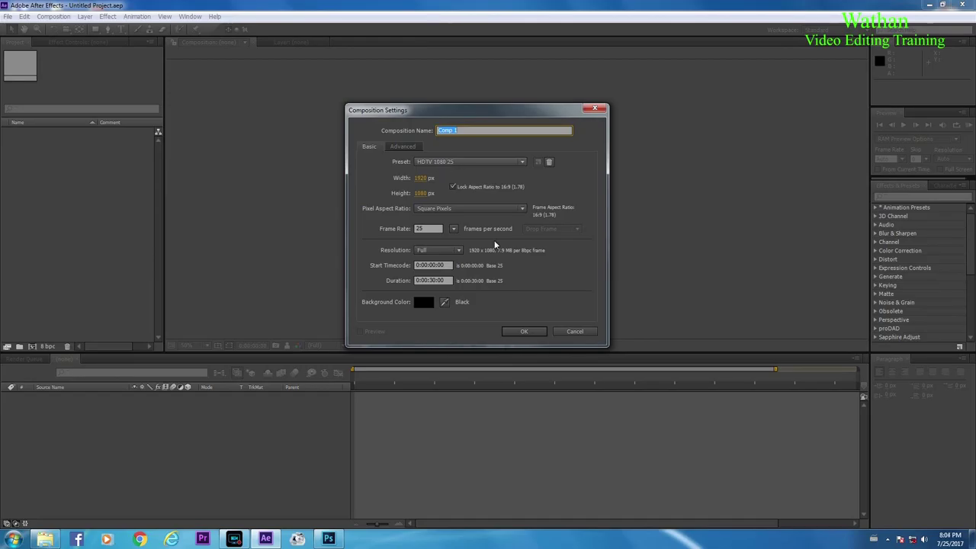
pyautogui.click(525, 331)
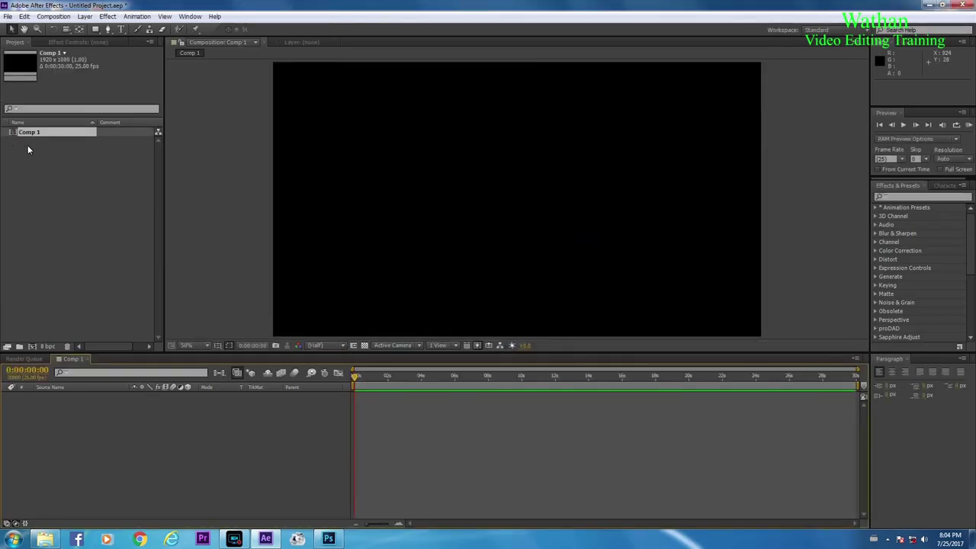
pyautogui.click(8, 16)
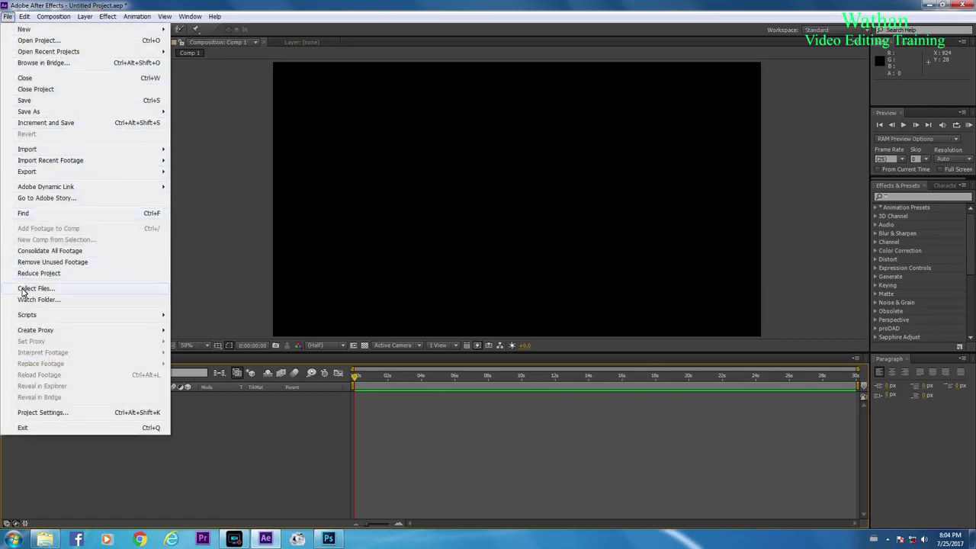
pyautogui.click(57, 148)
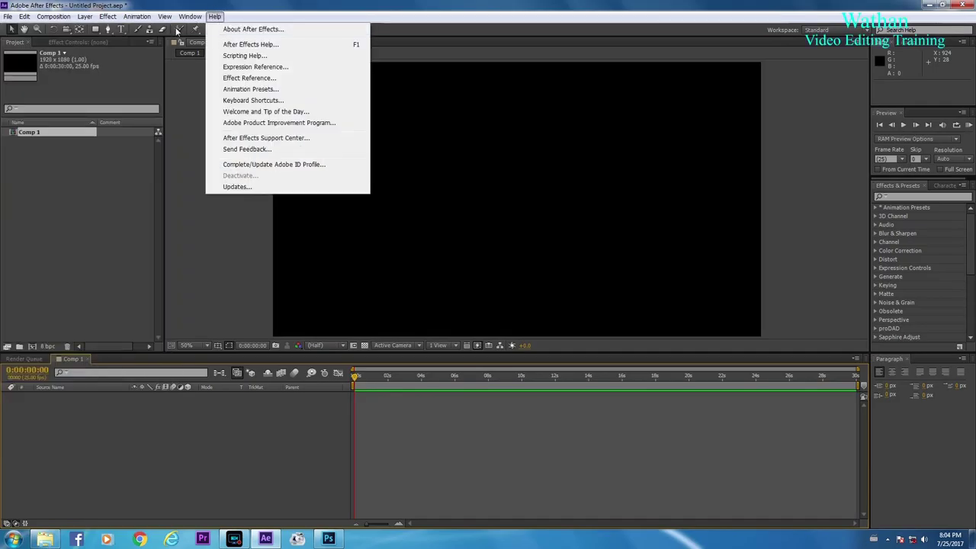
pyautogui.click(62, 179)
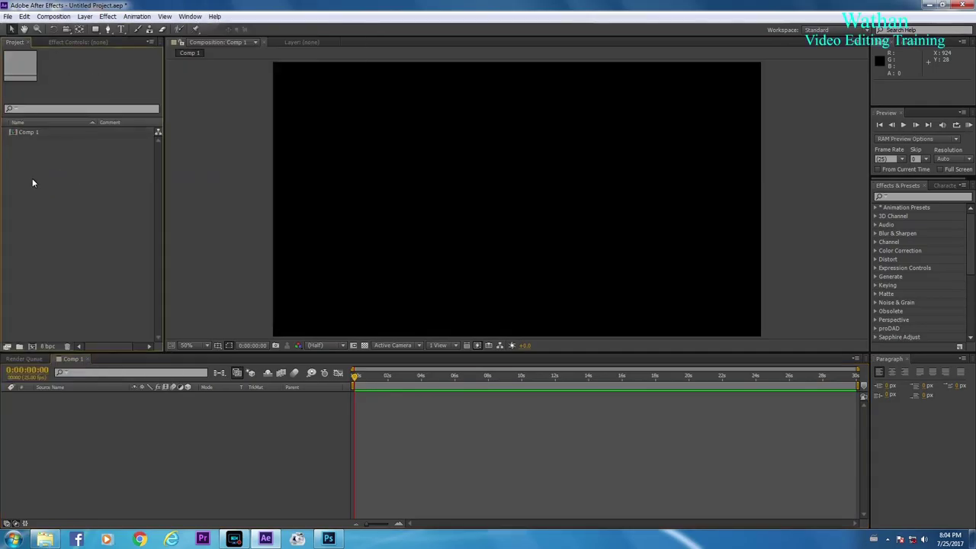
# - Import (A).psd from Local Disk (D:) into the project as Footage with merged layers
pyautogui.doubleClick(32, 183)
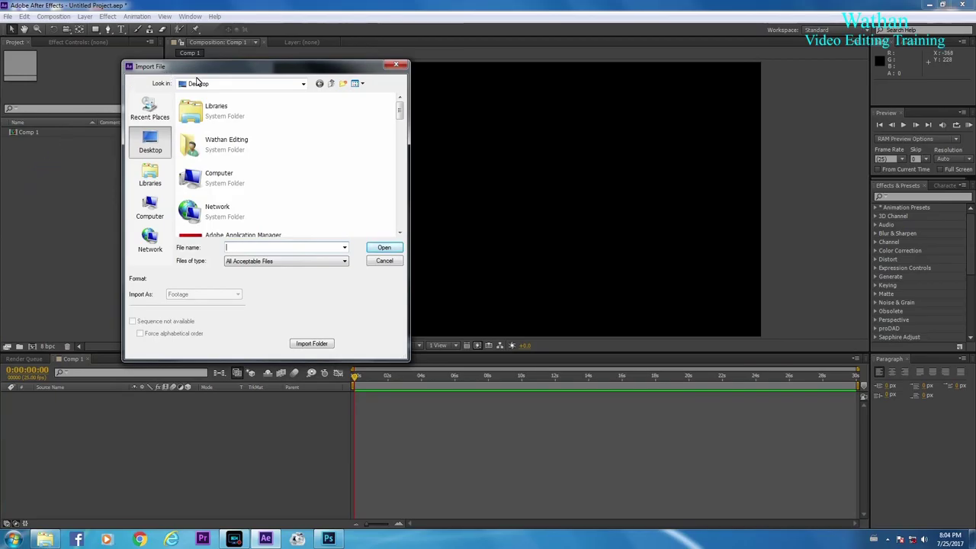
pyautogui.moveTo(399, 111); pyautogui.dragTo(404, 146)
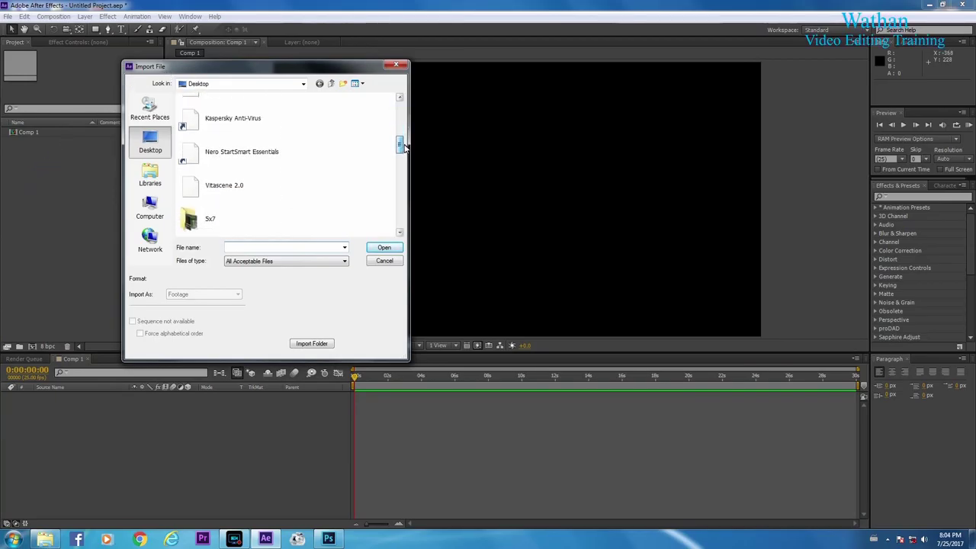
pyautogui.click(149, 206)
pyautogui.doubleClick(240, 156)
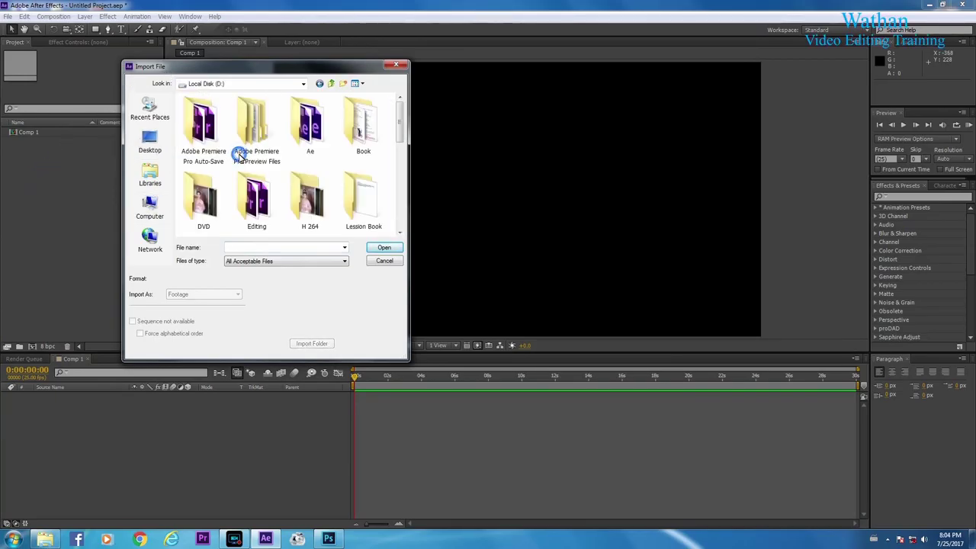
pyautogui.moveTo(401, 131); pyautogui.dragTo(407, 193)
pyautogui.click(310, 156)
pyautogui.click(384, 248)
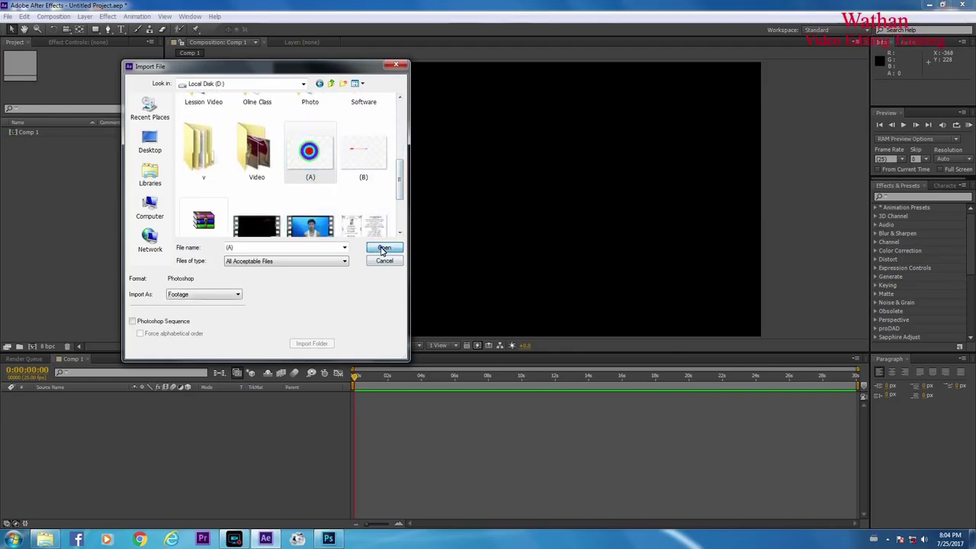
pyautogui.moveTo(452, 197); pyautogui.dragTo(315, 163)
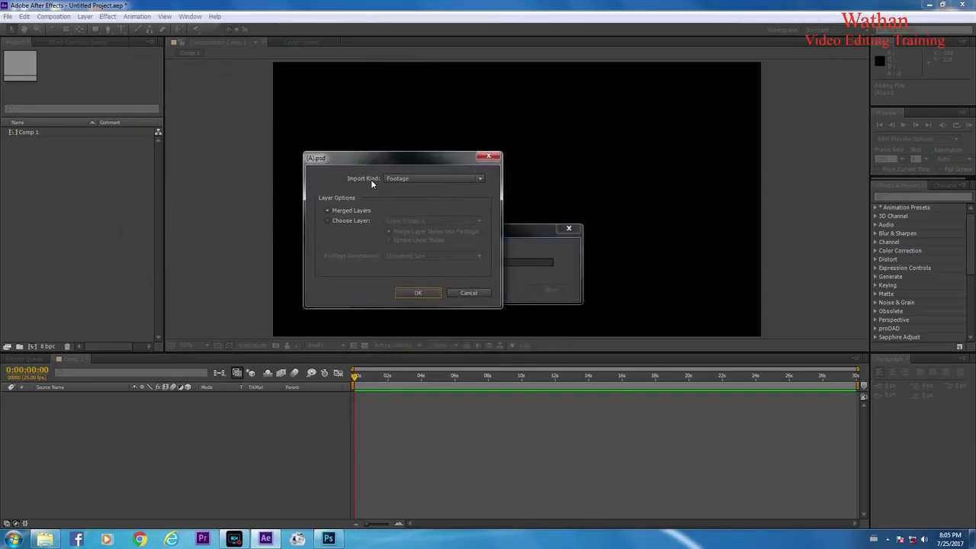
pyautogui.click(403, 179)
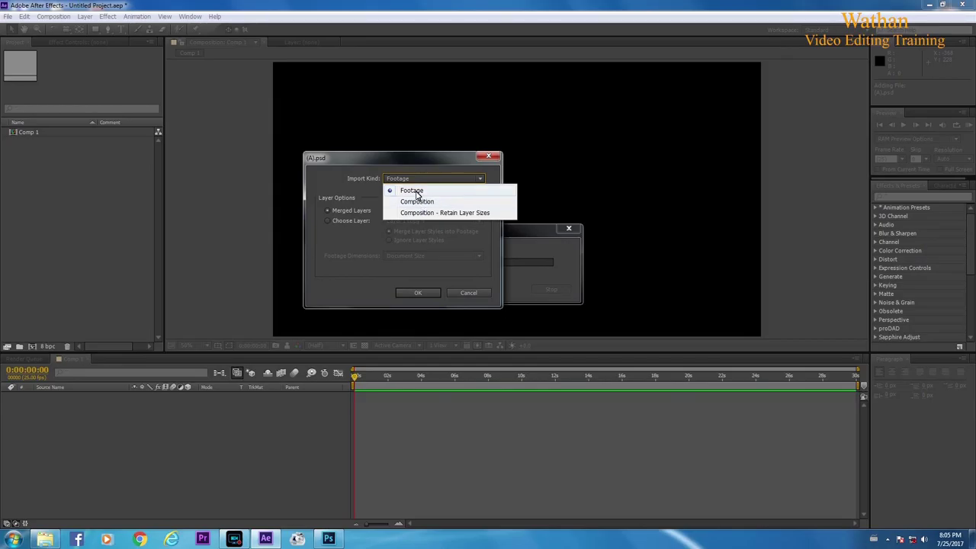
pyautogui.click(417, 191)
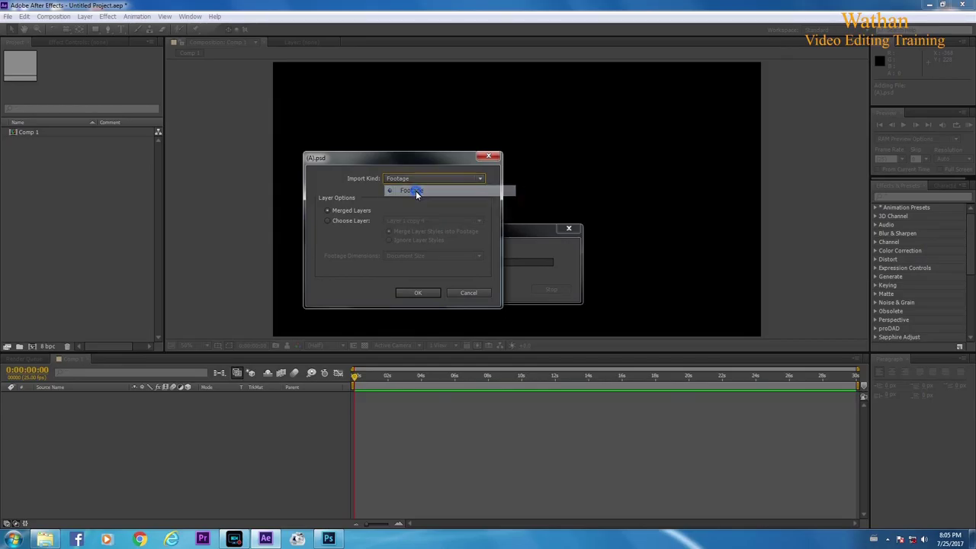
pyautogui.click(418, 295)
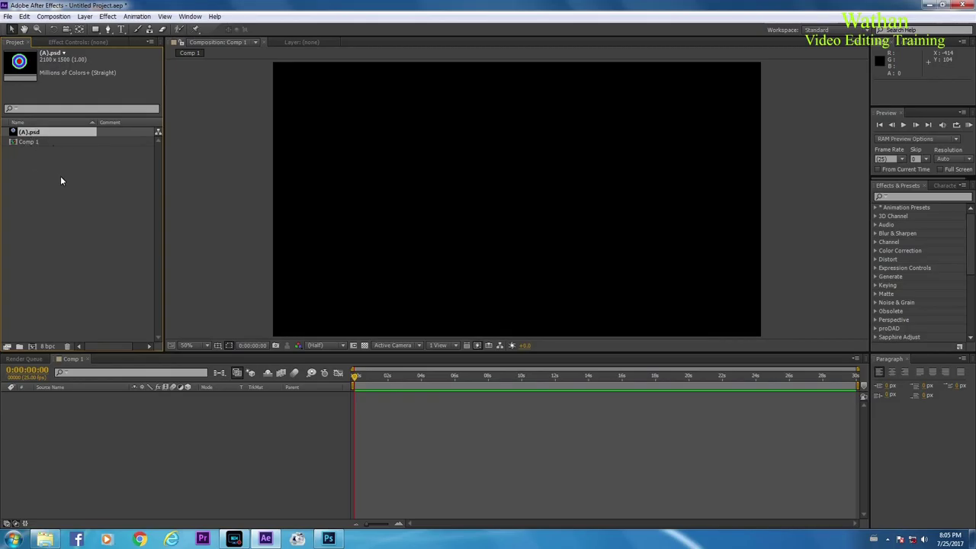
# - Import (B).psd from Local Disk (D:) into the After Effects project as Footage with merged layers
pyautogui.click(928, 7)
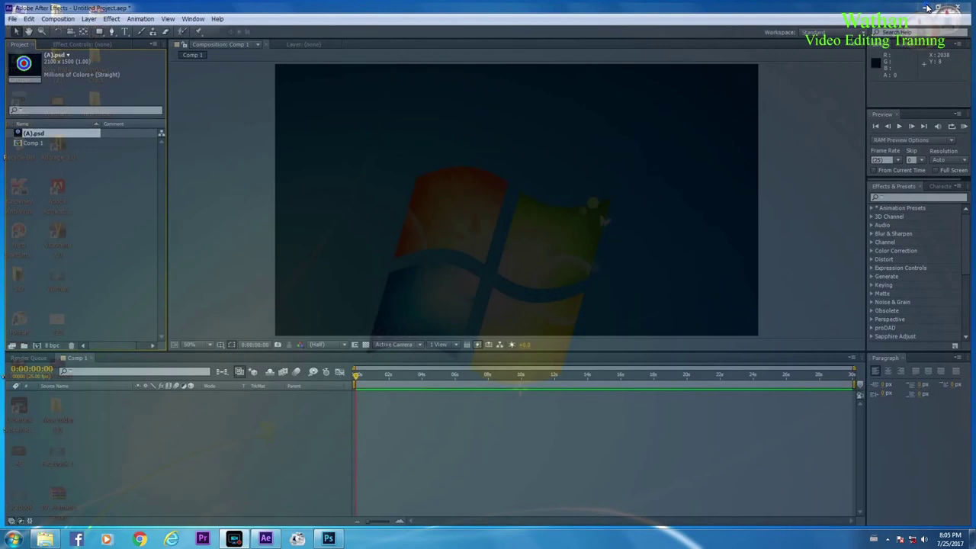
pyautogui.doubleClick(13, 25)
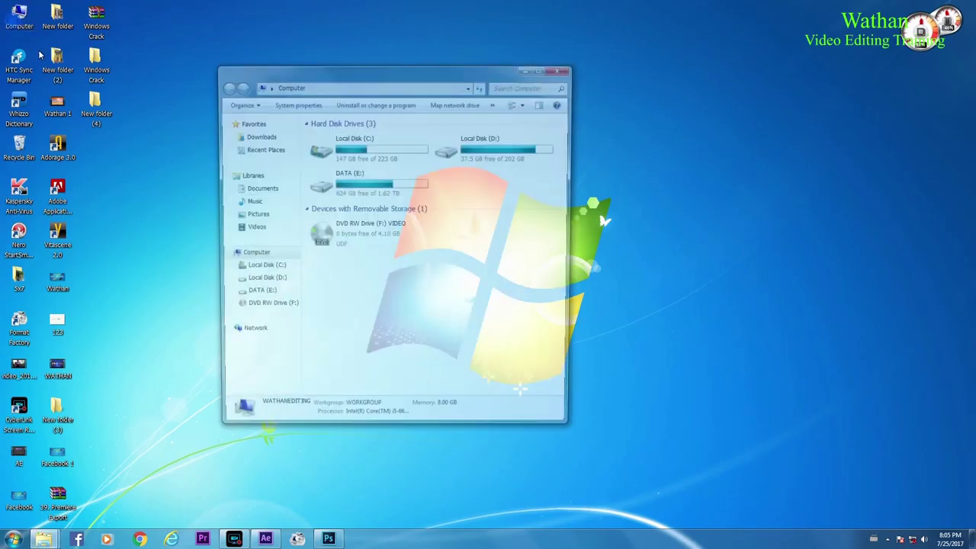
pyautogui.doubleClick(533, 152)
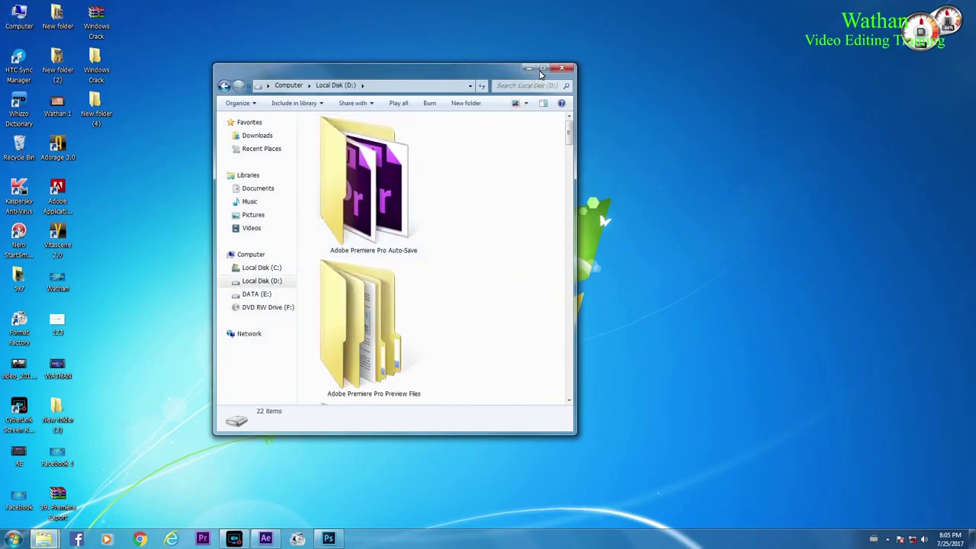
pyautogui.click(542, 67)
pyautogui.click(628, 405)
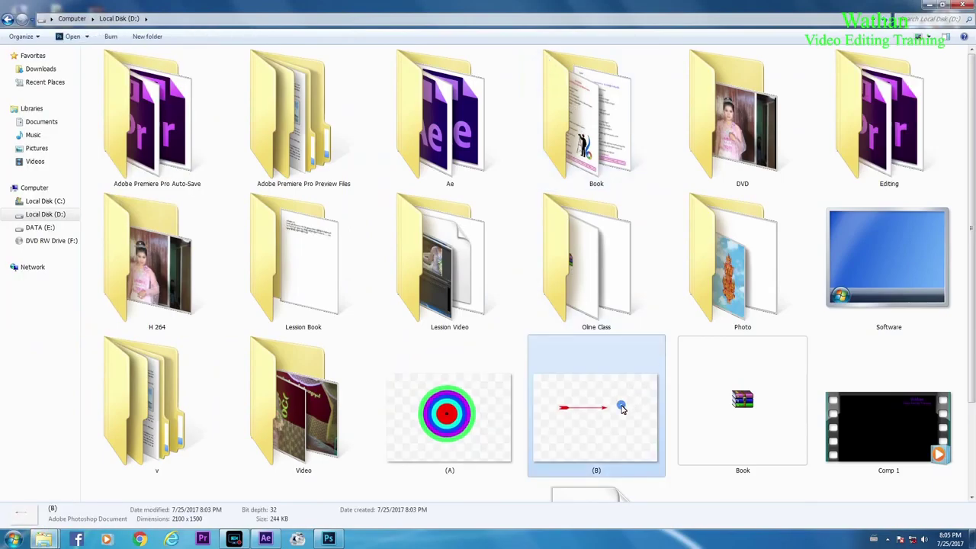
pyautogui.moveTo(596, 410); pyautogui.dragTo(112, 221)
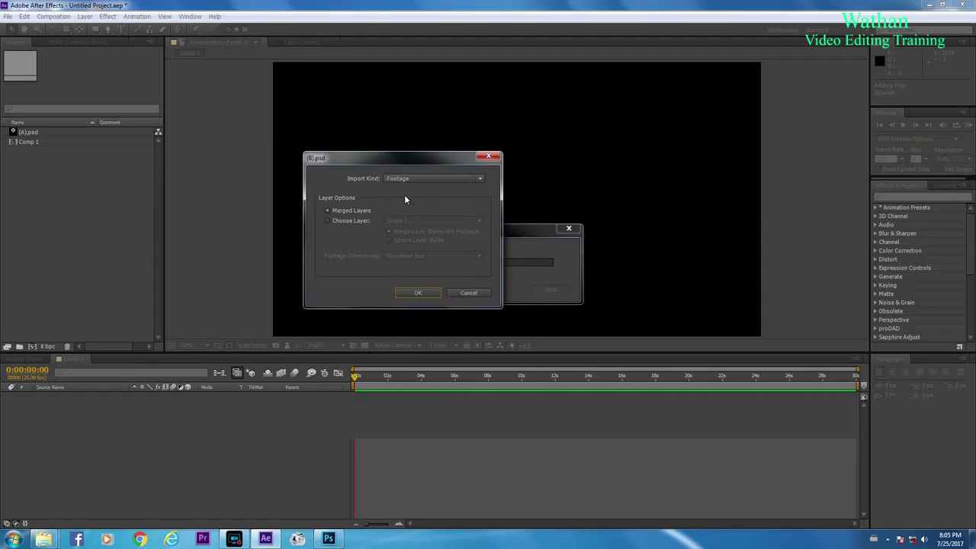
pyautogui.click(412, 296)
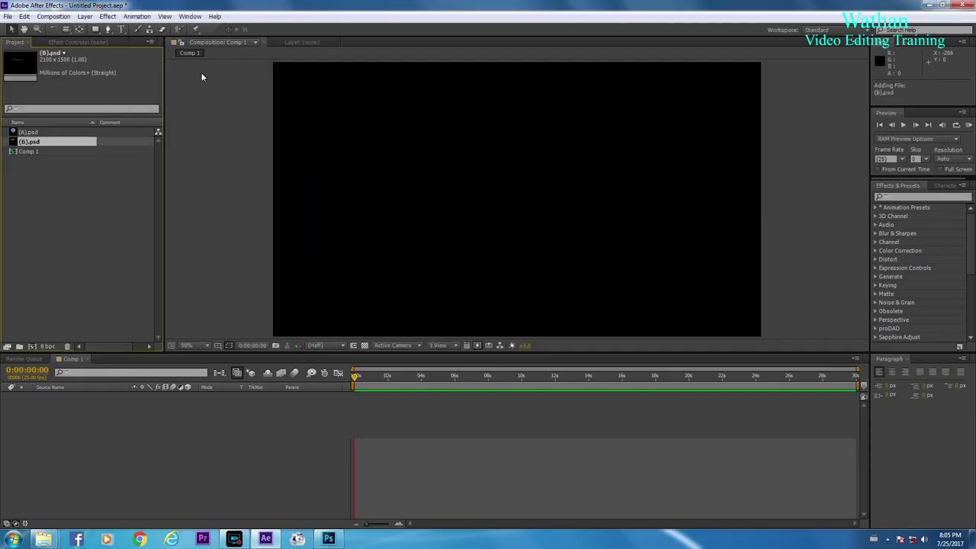
# - Add (A).psd to Comp 1, scale it to 42%, and move the target to the frame's upper-right area at about 1608, 290
pyautogui.click(27, 133)
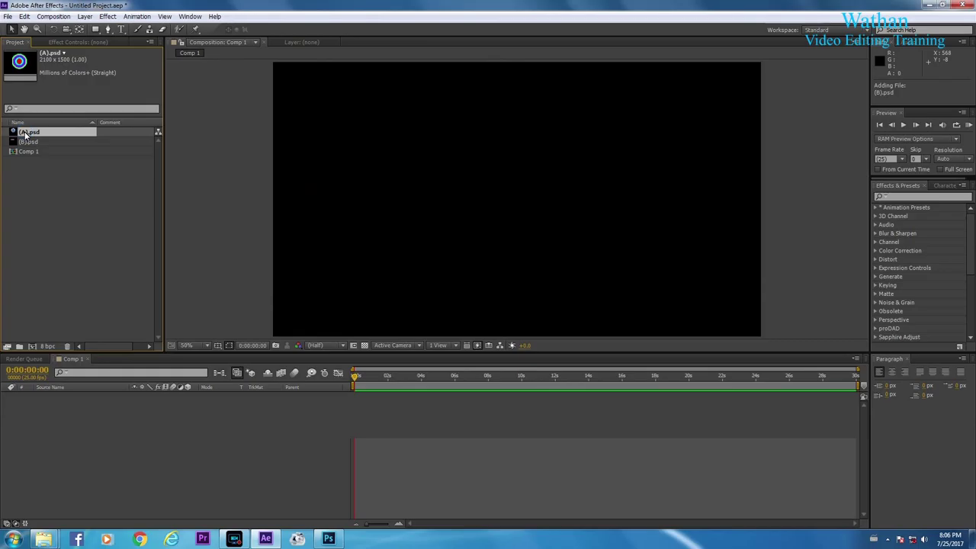
pyautogui.moveTo(25, 134); pyautogui.dragTo(76, 414)
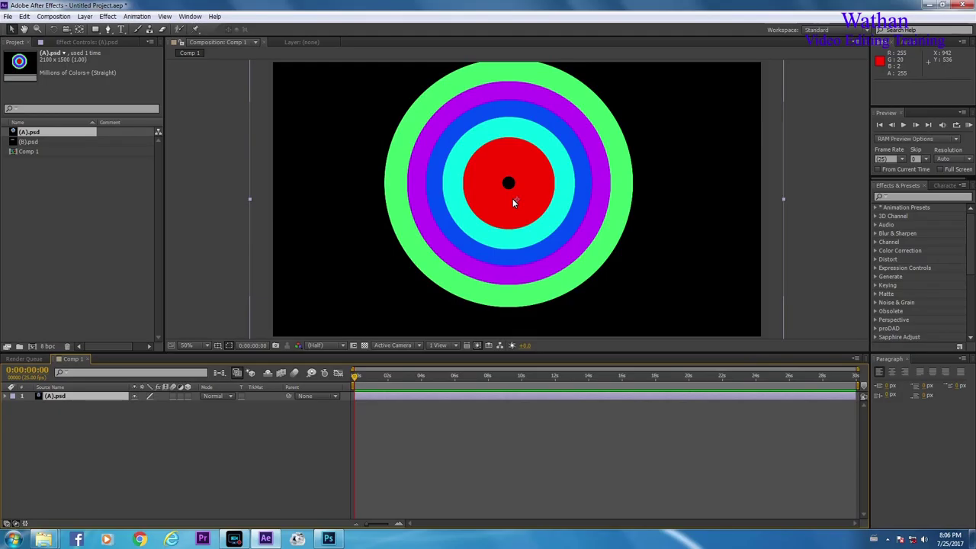
pyautogui.press('s')
pyautogui.moveTo(147, 405); pyautogui.dragTo(122, 411)
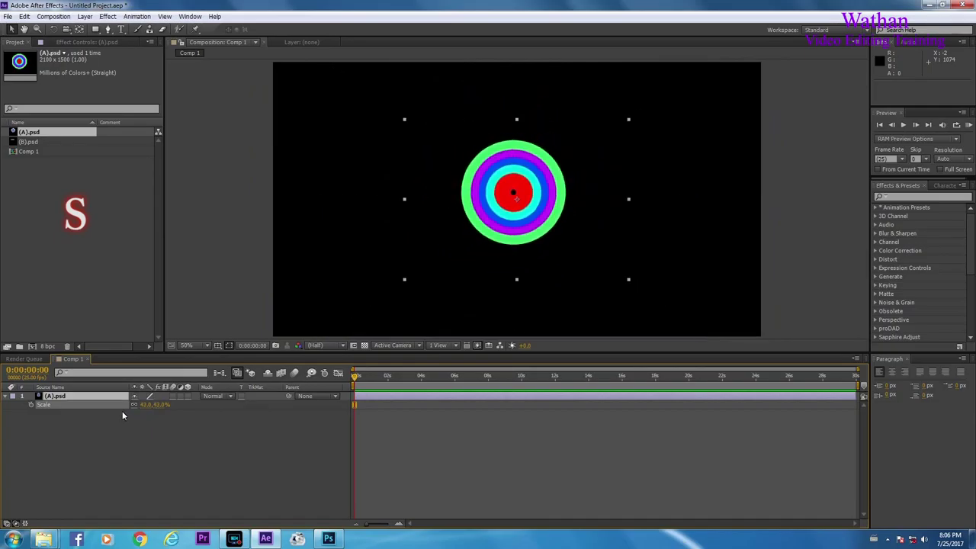
pyautogui.moveTo(531, 226)
pyautogui.mouseDown()
pyautogui.moveTo(716, 137)
pyautogui.moveTo(696, 163)
pyautogui.mouseUp()
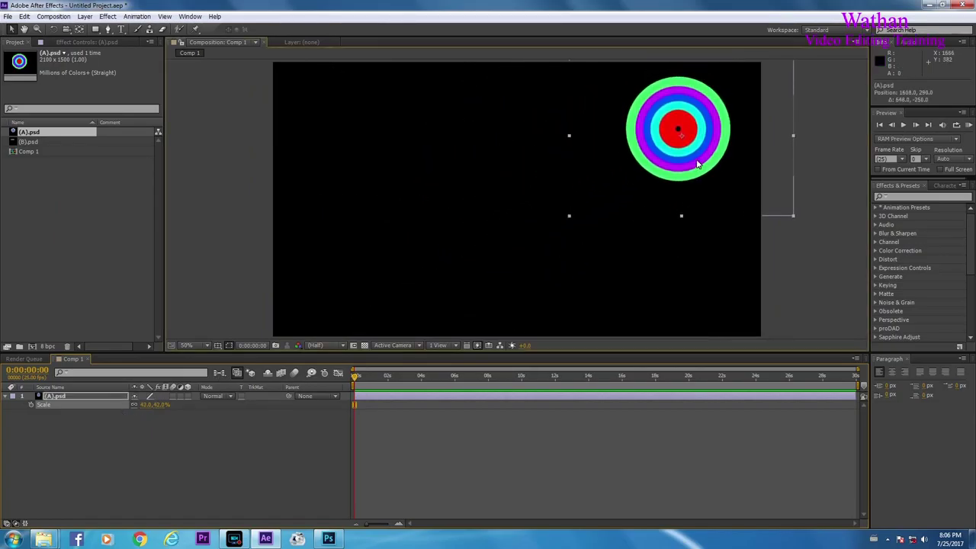
# - Add (B).psd to Comp 1 above the target layer and place the arrow low in the frame at about 720, 1076
pyautogui.click(27, 142)
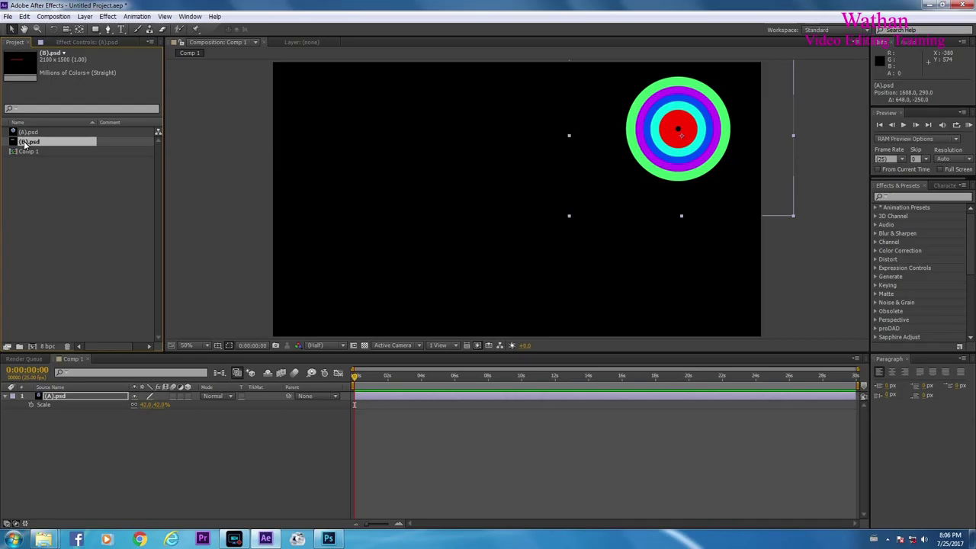
pyautogui.moveTo(25, 145); pyautogui.dragTo(338, 205)
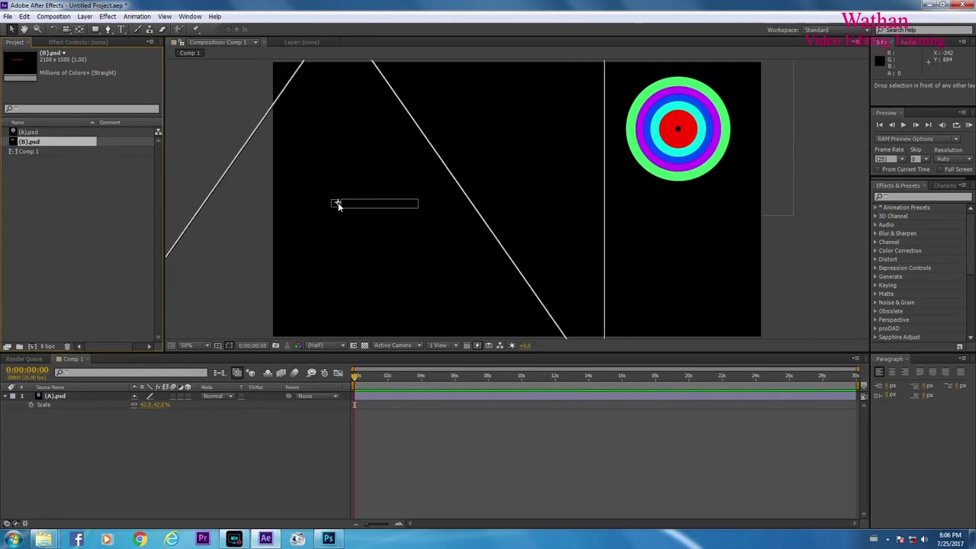
pyautogui.moveTo(338, 202); pyautogui.dragTo(338, 201)
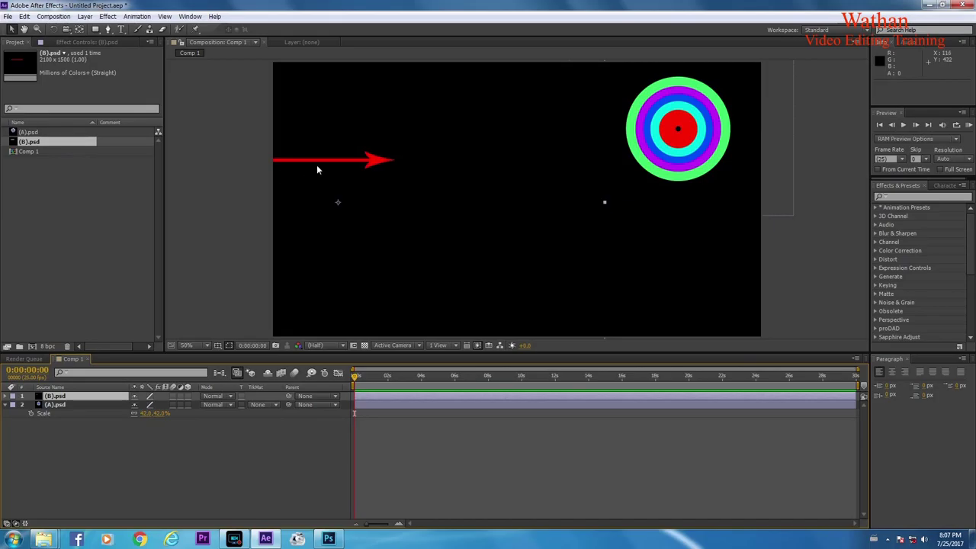
pyautogui.moveTo(373, 161); pyautogui.dragTo(486, 297)
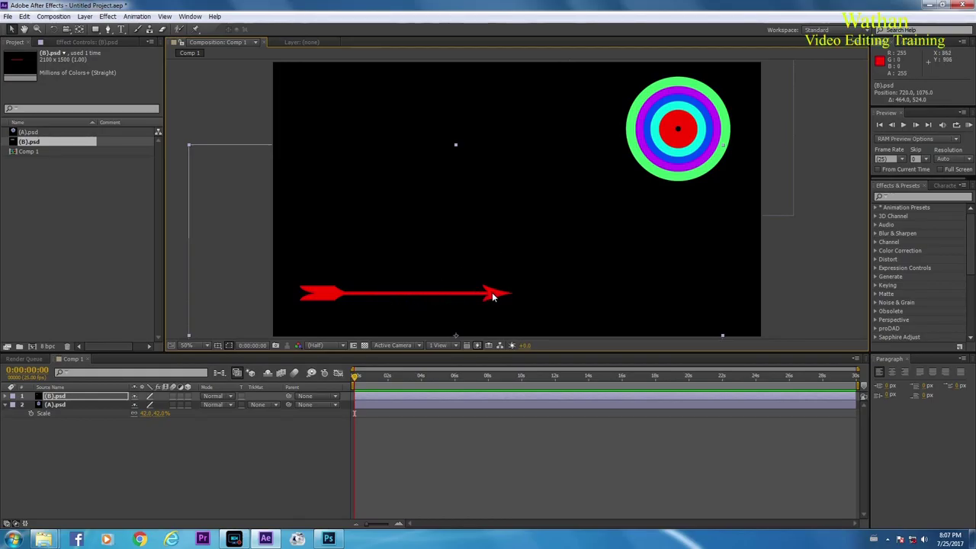
# - Rotate the arrow layer to -24° so it points up toward the target, and shift it toward the frame's lower-left corner
pyautogui.press('r')
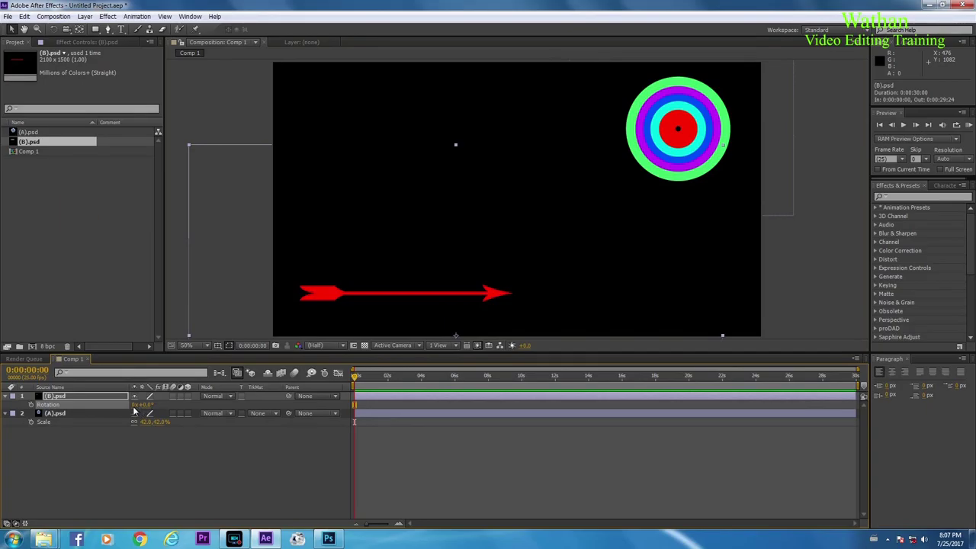
pyautogui.moveTo(147, 412); pyautogui.dragTo(136, 413)
pyautogui.moveTo(376, 302); pyautogui.dragTo(364, 269)
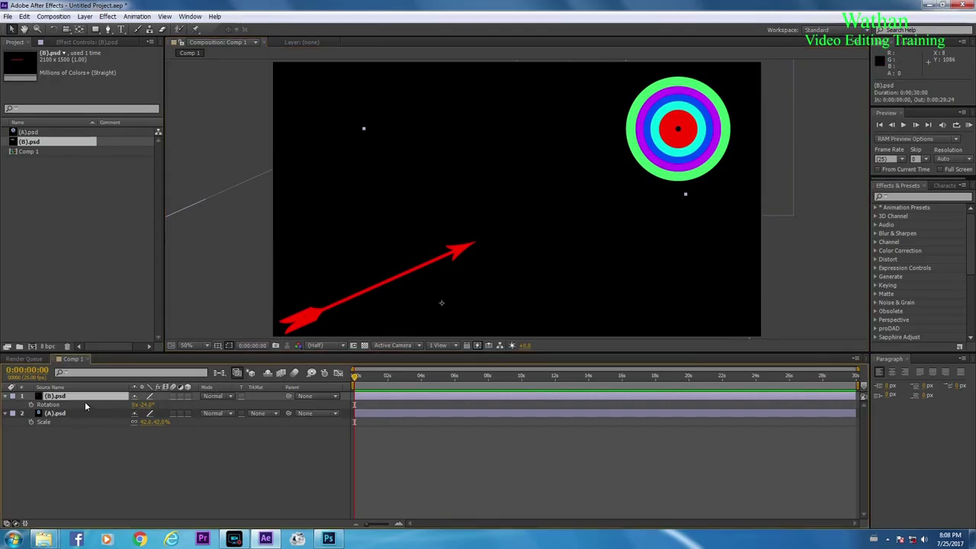
# - Scale the arrow layer to 63% and move it to about 484, 978 in the lower-left corner of the frame
pyautogui.press('s')
pyautogui.press('s')
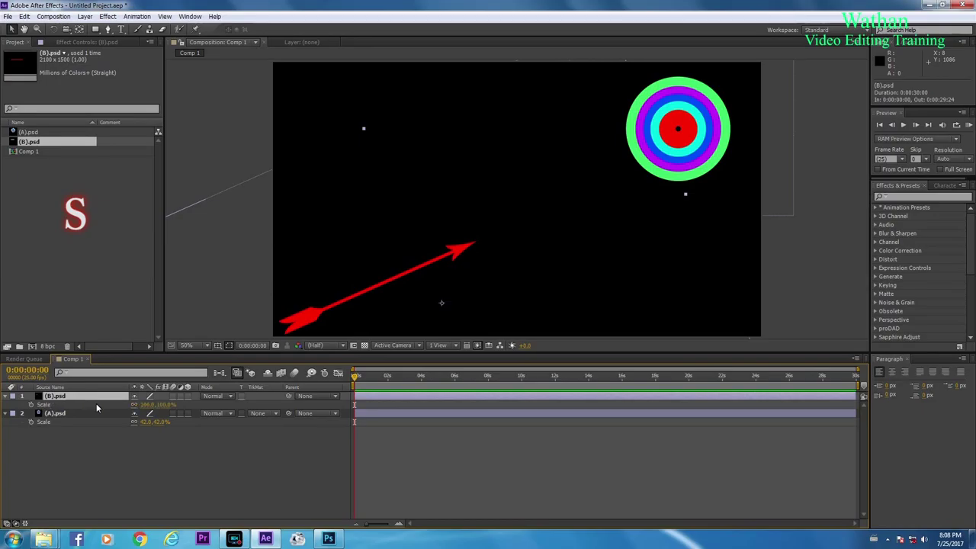
pyautogui.moveTo(148, 405); pyautogui.dragTo(133, 412)
pyautogui.moveTo(322, 307); pyautogui.dragTo(293, 318)
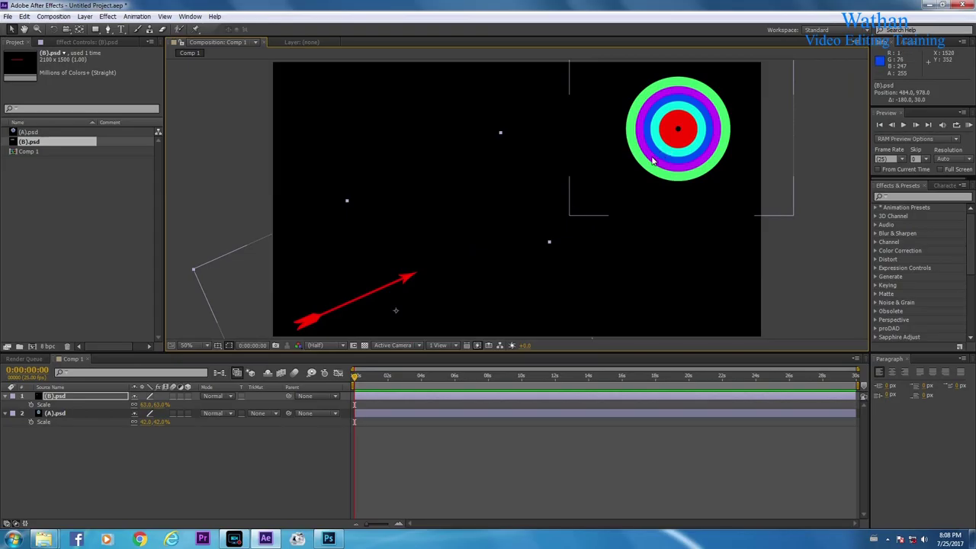
# - Set a Position keyframe for the arrow layer at 0:00:00:00
pyautogui.press('p')
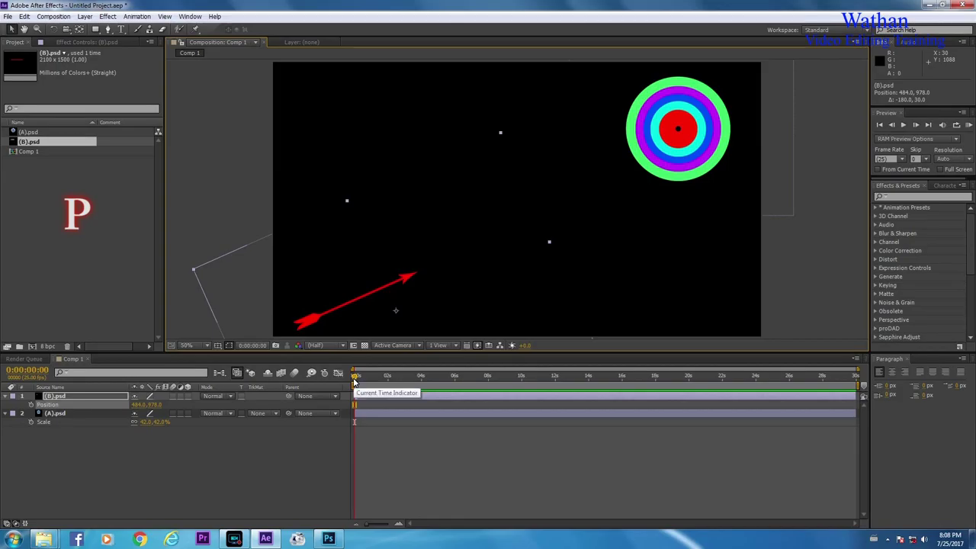
pyautogui.moveTo(355, 376); pyautogui.dragTo(367, 377)
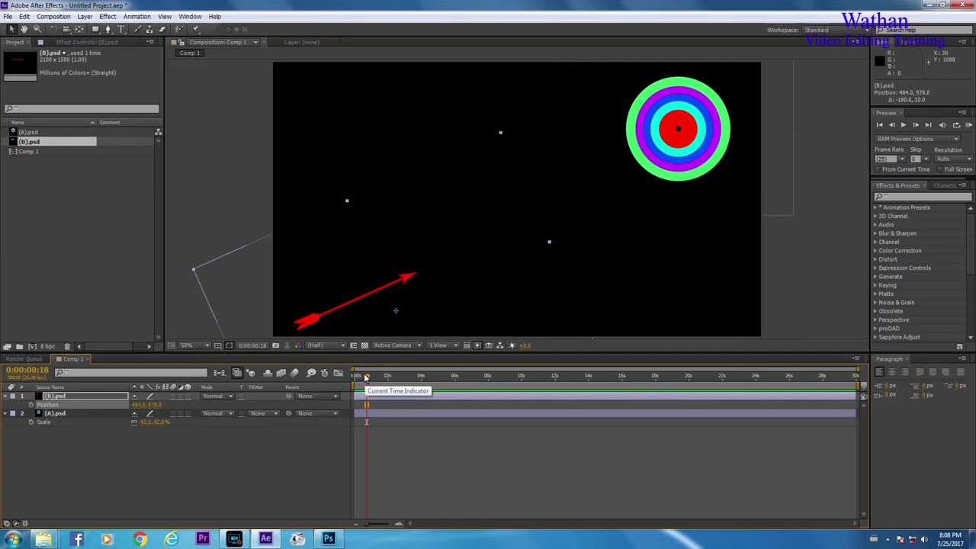
pyautogui.press('Home')
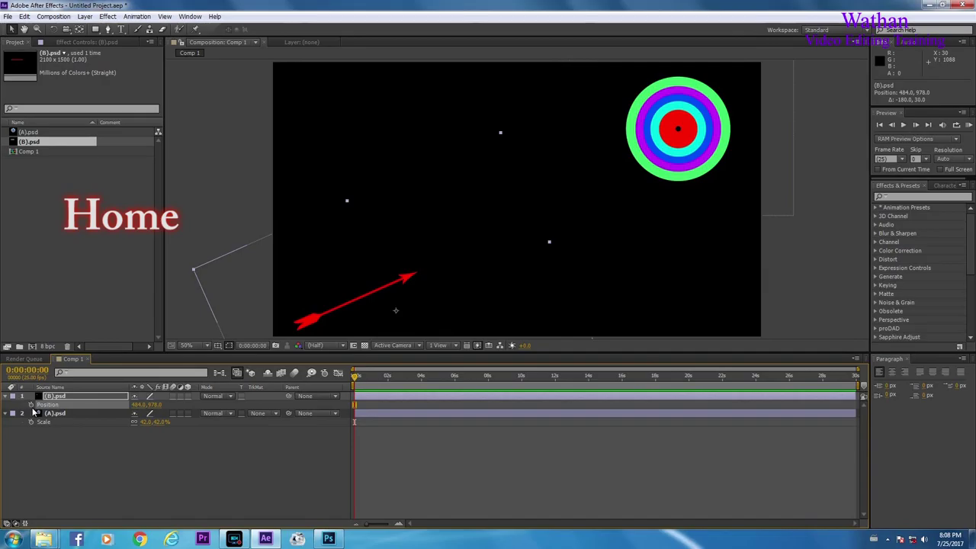
pyautogui.click(32, 412)
pyautogui.press('s')
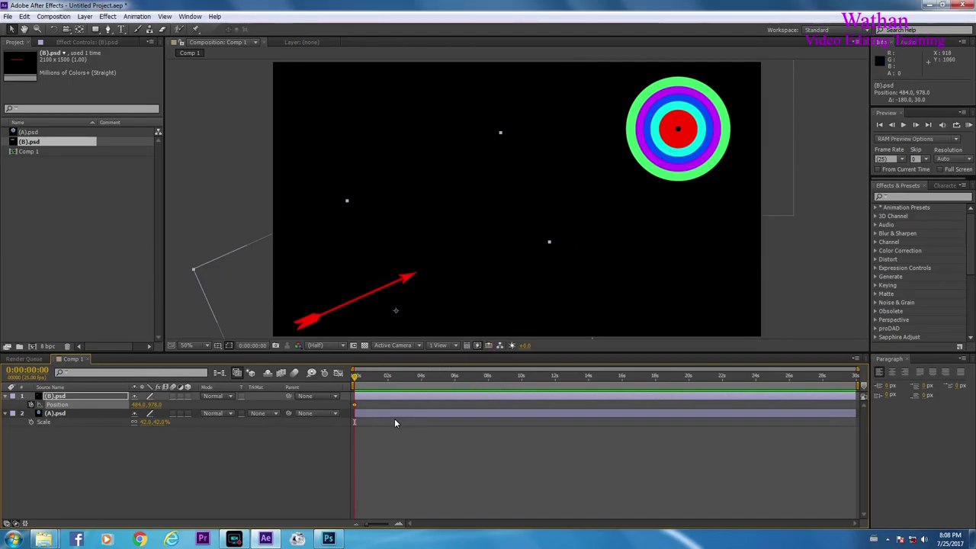
# - At 0:00:03:23, move the arrow past the target and out of frame to about 2362, -34, and preview the motion
pyautogui.click(423, 377)
pyautogui.moveTo(326, 311); pyautogui.dragTo(804, 57)
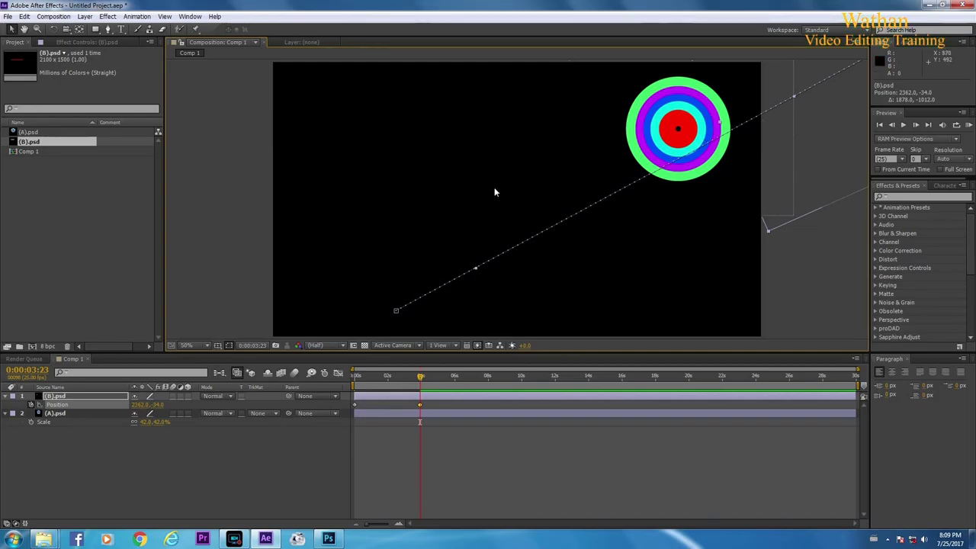
pyautogui.press(',')
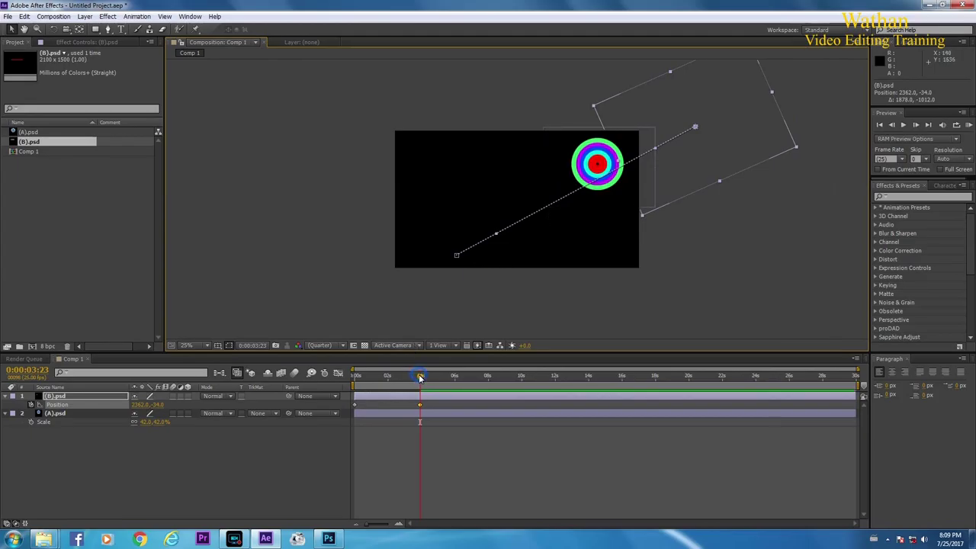
pyautogui.moveTo(420, 377); pyautogui.dragTo(355, 377)
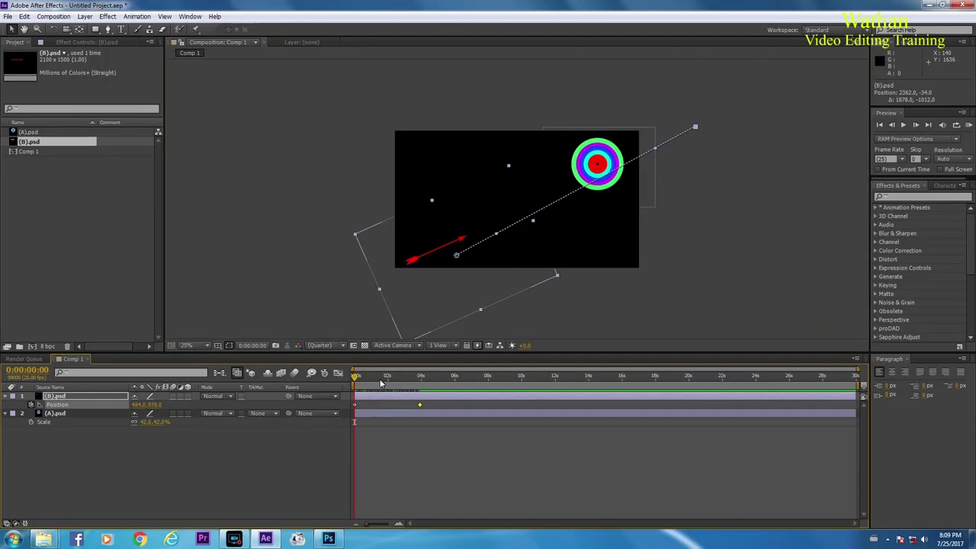
pyautogui.press('space')
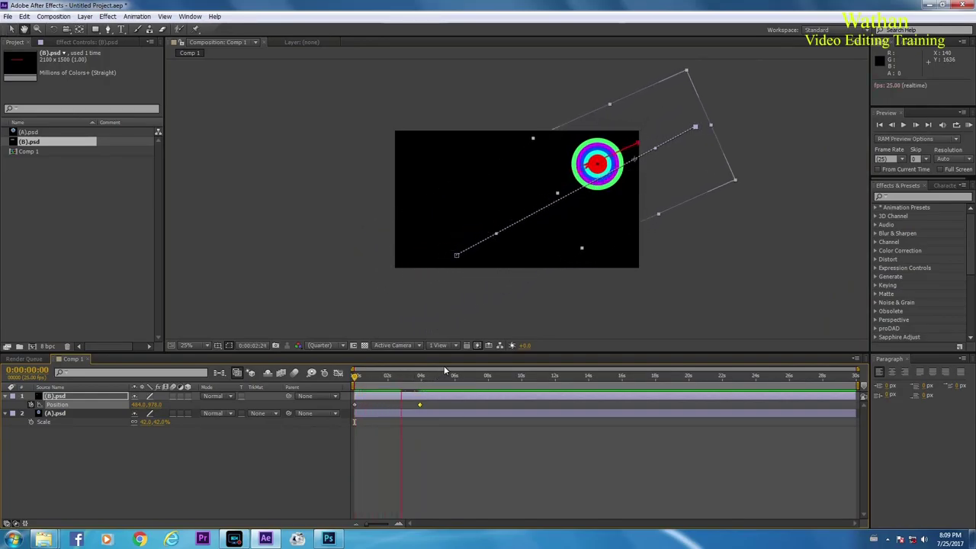
pyautogui.moveTo(443, 375); pyautogui.dragTo(398, 377)
pyautogui.click(353, 388)
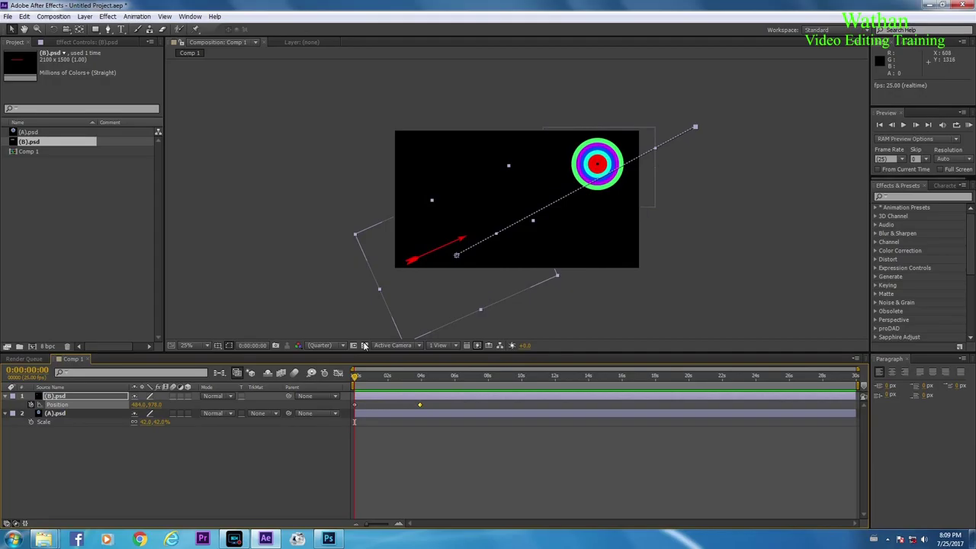
# - Set a Scale keyframe for the arrow layer at 0:00:00:00, keeping its scale at 63%
pyautogui.click(62, 398)
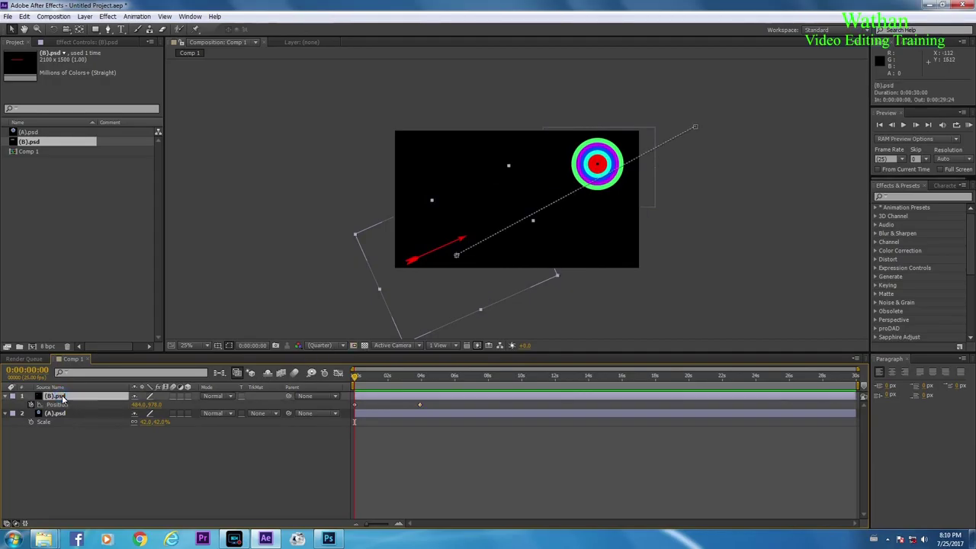
pyautogui.press('s')
pyautogui.press('s')
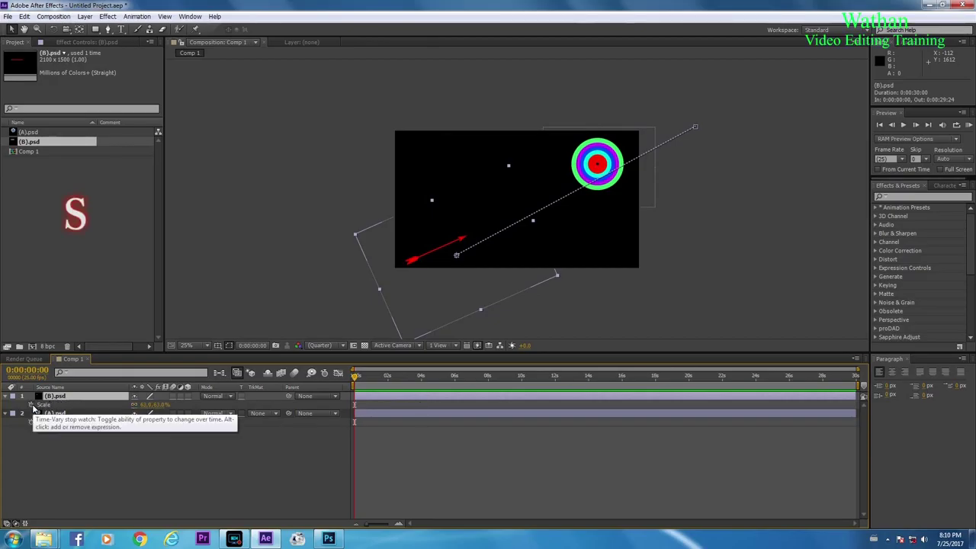
pyautogui.click(34, 412)
pyautogui.press('s')
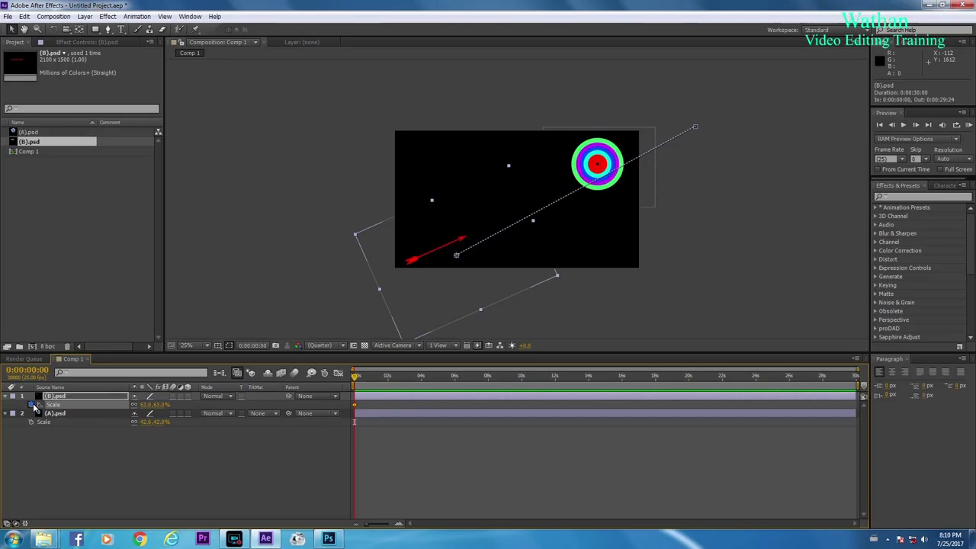
# - Reduce the arrow's scale at 0:00:04:01 so it shrinks along its flight, and play the animation from the start
pyautogui.moveTo(355, 376); pyautogui.dragTo(422, 381)
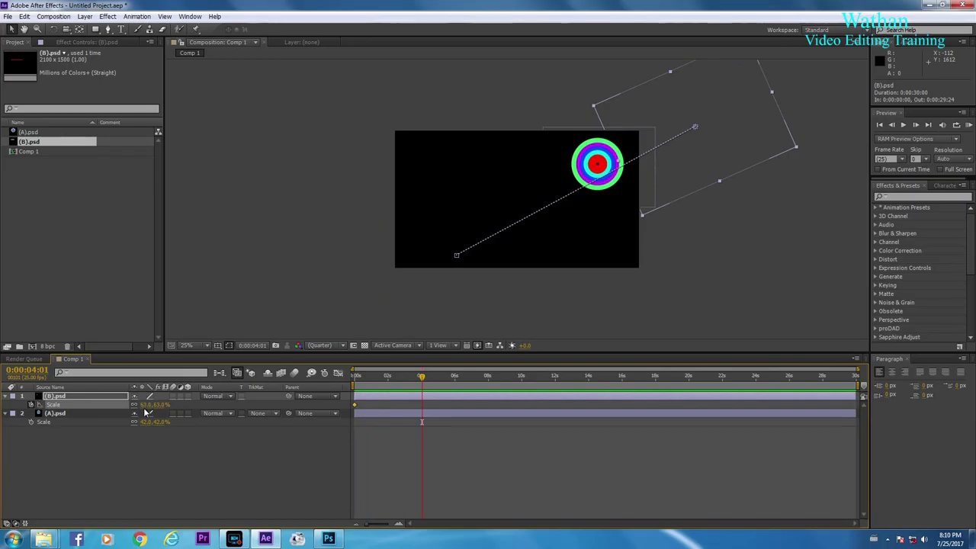
pyautogui.moveTo(146, 409); pyautogui.dragTo(128, 415)
pyautogui.moveTo(421, 375); pyautogui.dragTo(356, 385)
pyautogui.press('Home')
pyautogui.press('space')
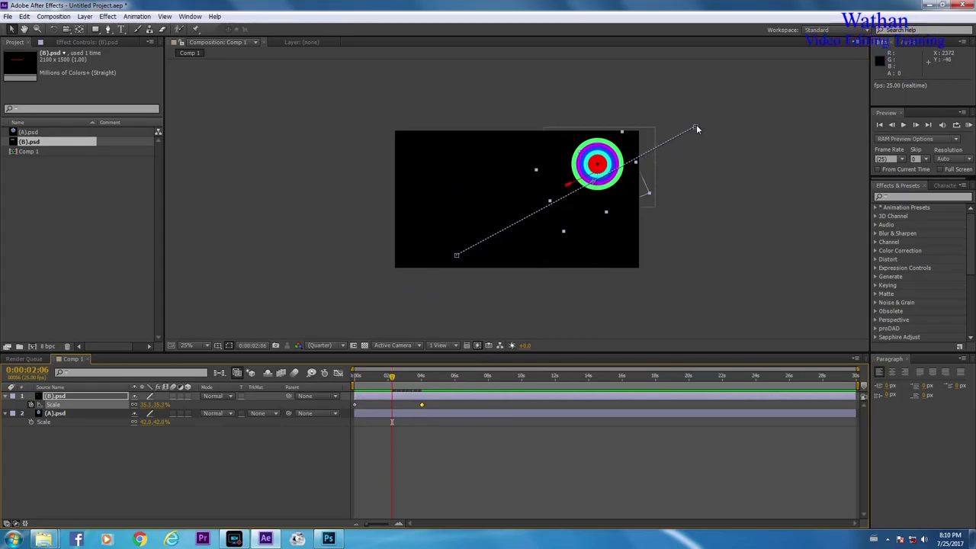
# - Raise the end point of the arrow's motion path to about 2346, -122 and preview the adjusted flight from the start
pyautogui.moveTo(695, 127); pyautogui.dragTo(692, 117)
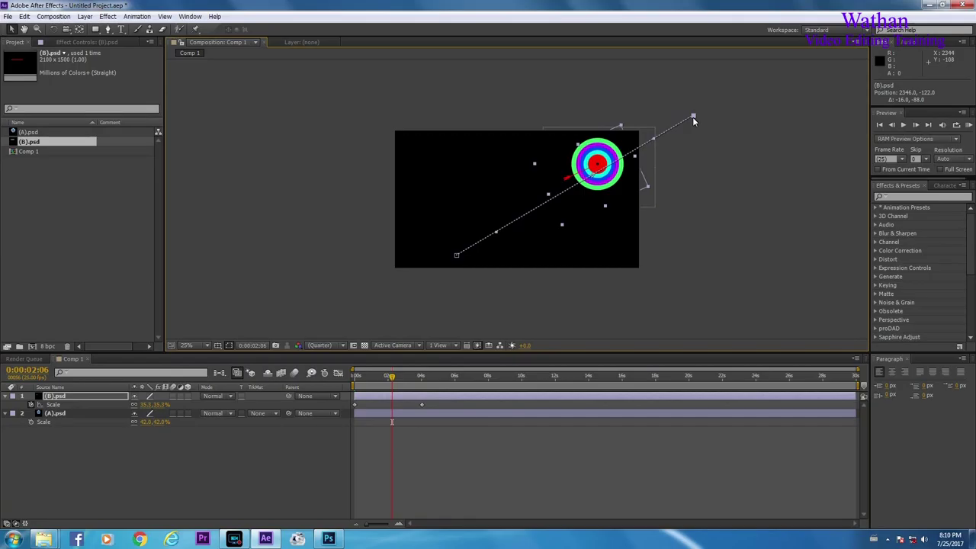
pyautogui.moveTo(393, 378); pyautogui.dragTo(356, 377)
pyautogui.press('space')
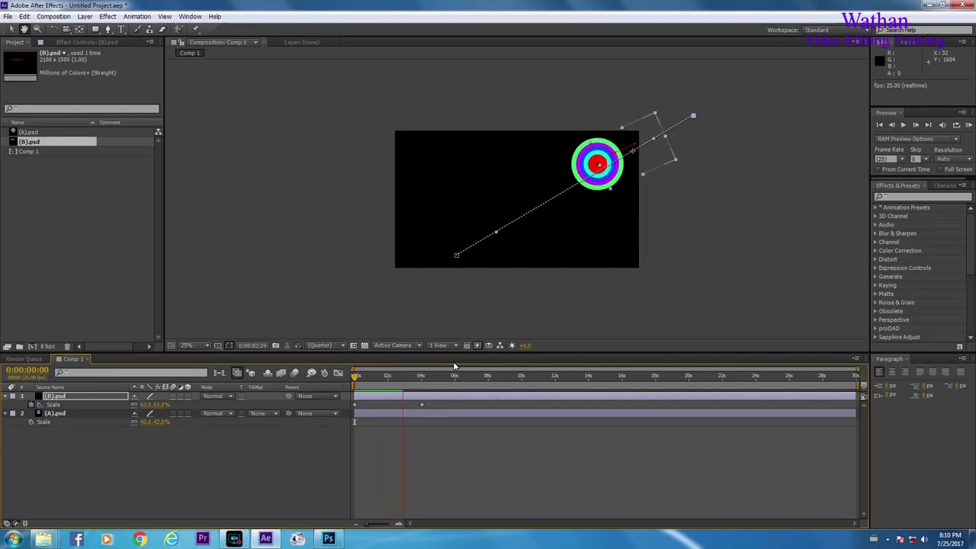
pyautogui.moveTo(388, 377); pyautogui.dragTo(357, 378)
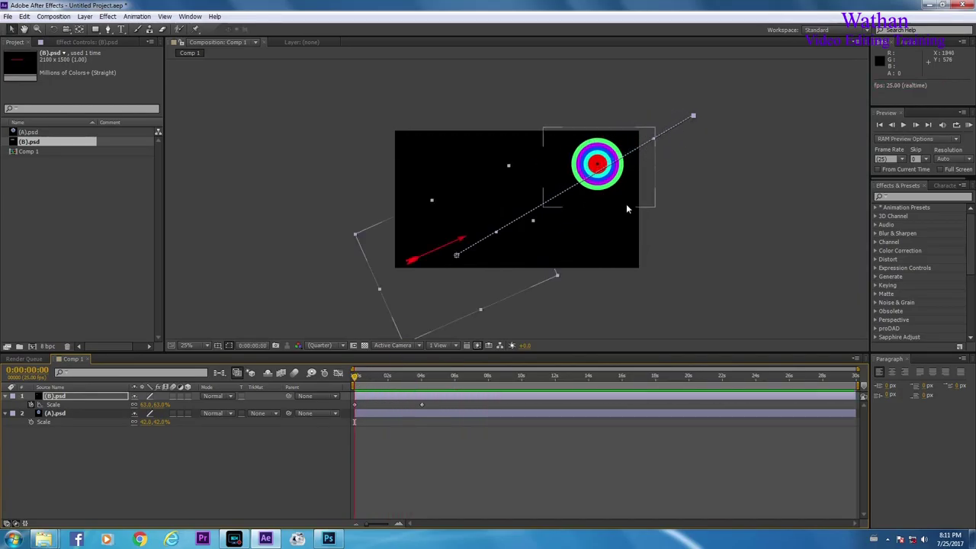
# - Move to 0:00:02:06, where the arrow reaches the target, and search the effects for Polly to find CC Pixel Polly
pyautogui.click(597, 158)
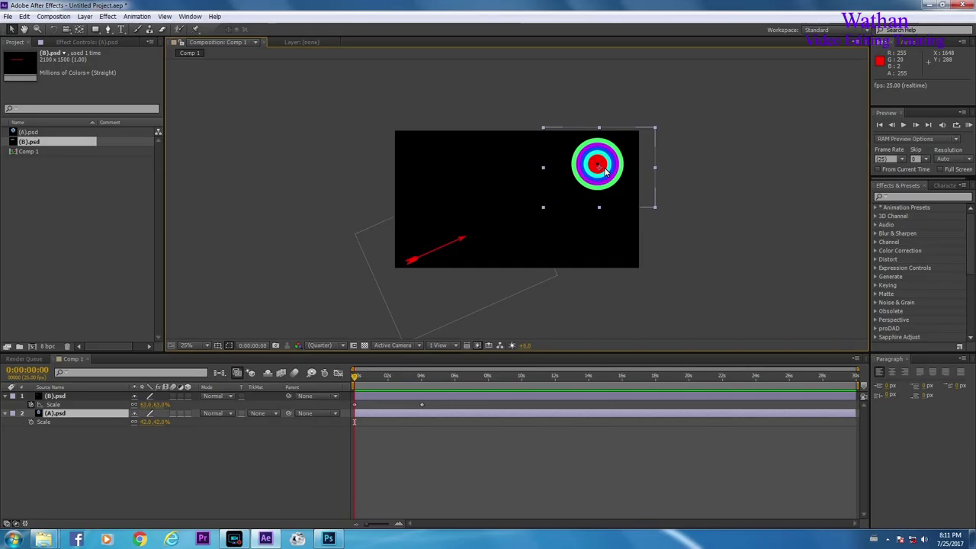
pyautogui.moveTo(353, 379); pyautogui.dragTo(391, 379)
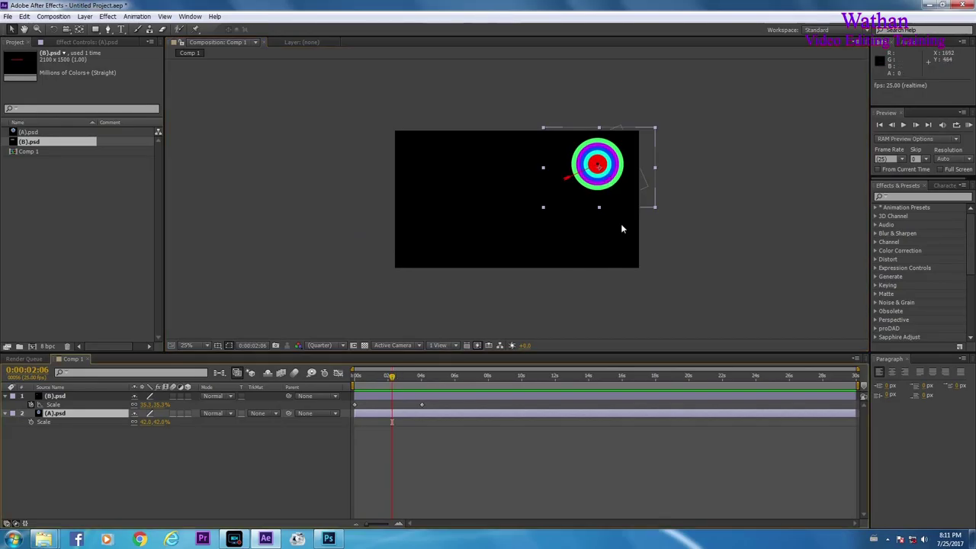
pyautogui.click(901, 198)
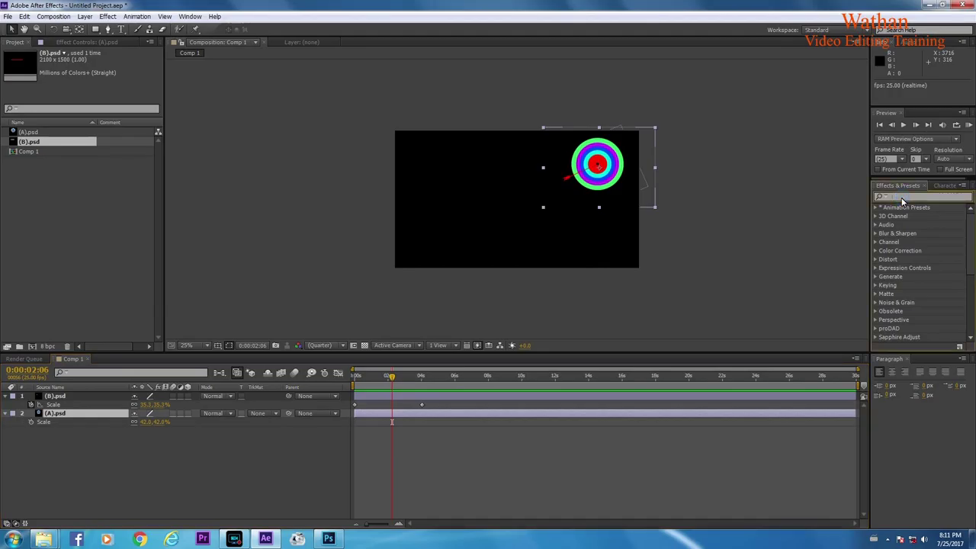
pyautogui.click(879, 197)
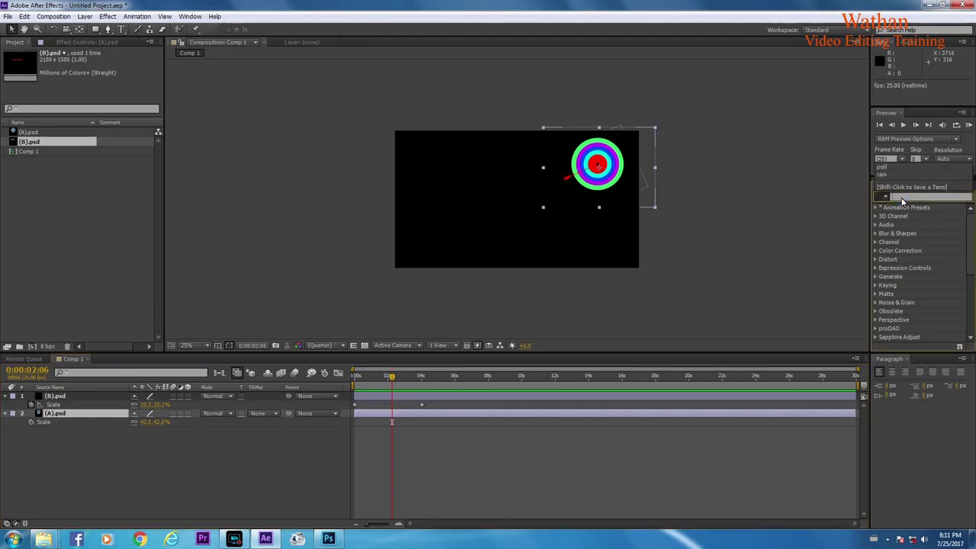
pyautogui.click(852, 220)
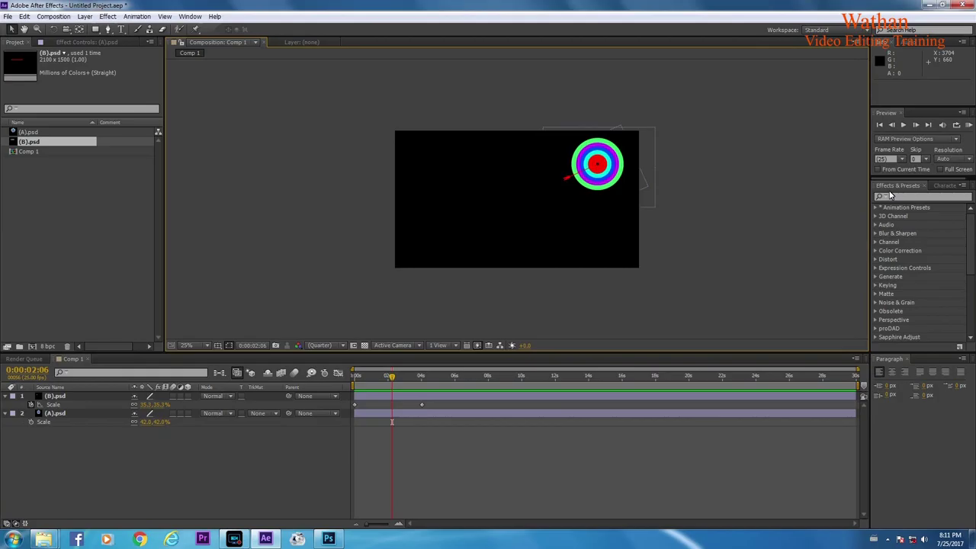
pyautogui.click(895, 200)
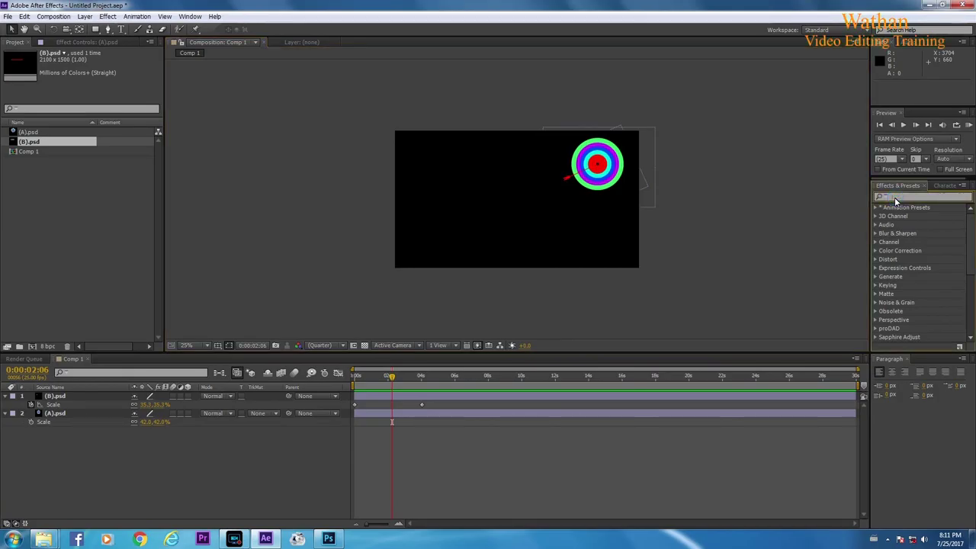
pyautogui.write('Polly')
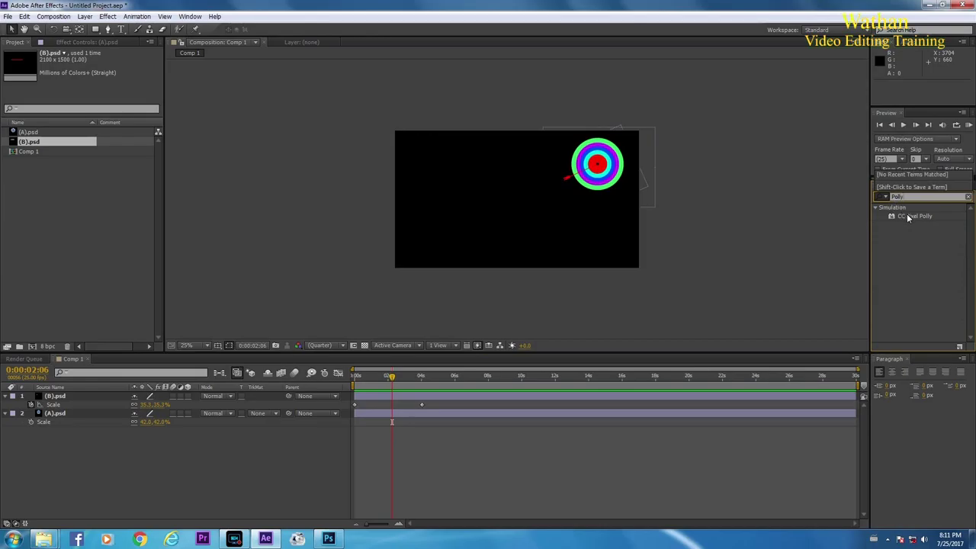
pyautogui.click(906, 215)
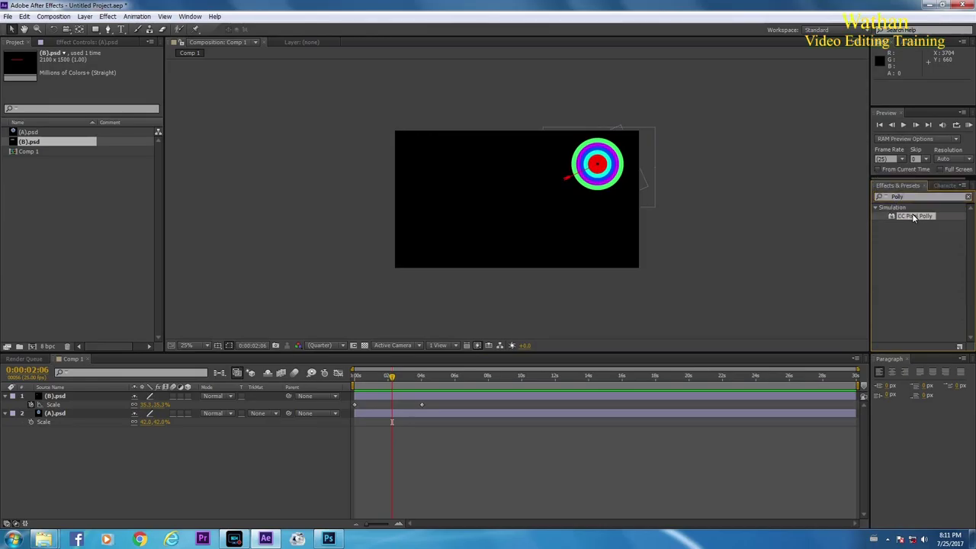
# - Try the CC Pixel Polly effect on the full-length target layer (A).psd and preview the animation from the start
pyautogui.moveTo(914, 217); pyautogui.dragTo(103, 413)
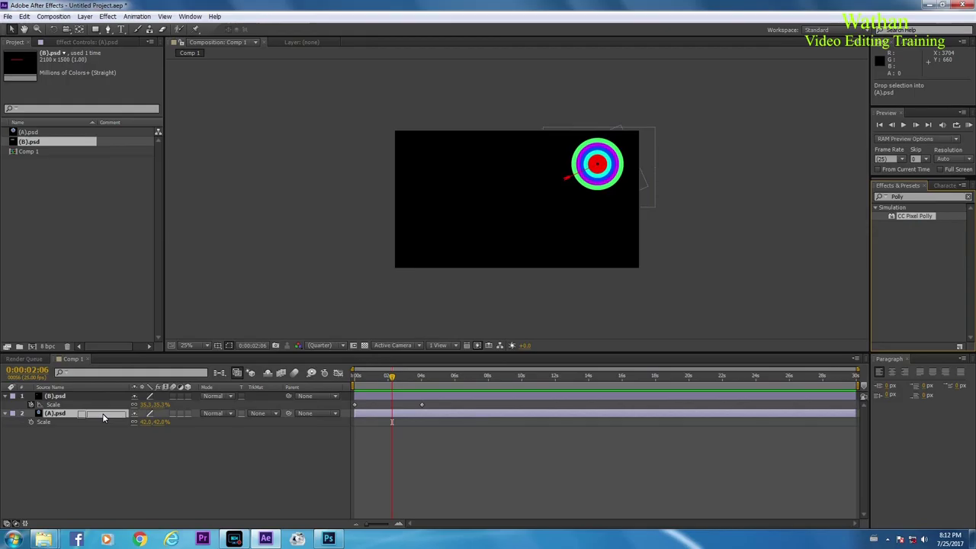
pyautogui.moveTo(375, 384); pyautogui.dragTo(351, 383)
pyautogui.press('space')
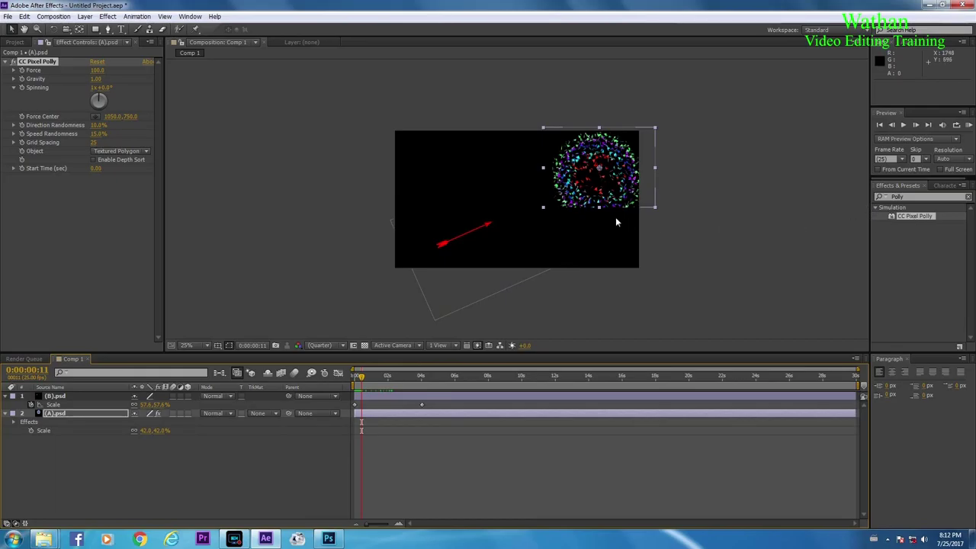
# - Undo applying CC Pixel Polly to the target layer
pyautogui.click(396, 415)
pyautogui.hotkey('ctrl', 'z')
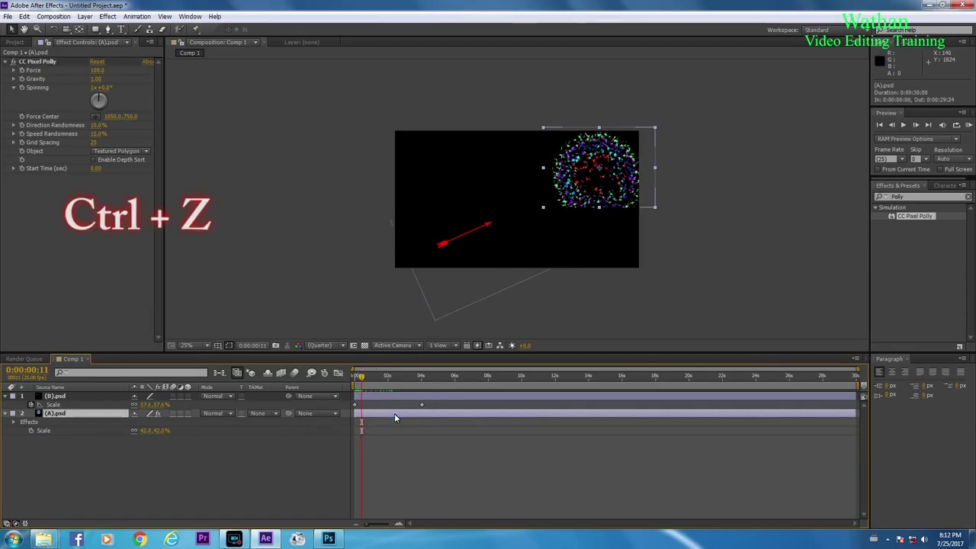
pyautogui.hotkey('ctrl', 'z')
# - Trim the end of the target layer (A).psd to 0:00:02:06, where the arrow hits
pyautogui.click(390, 378)
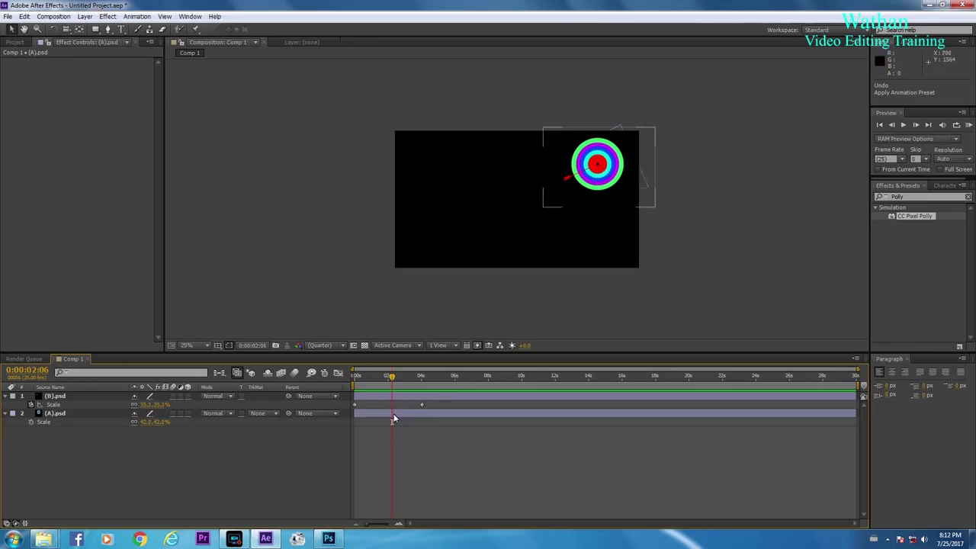
pyautogui.click(53, 417)
pyautogui.click(54, 413)
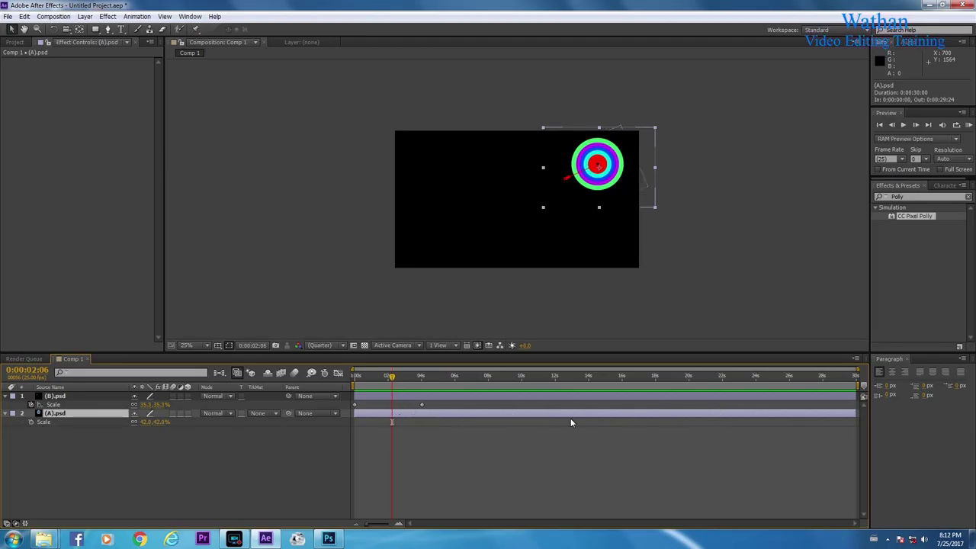
pyautogui.hotkey('alt', ']')
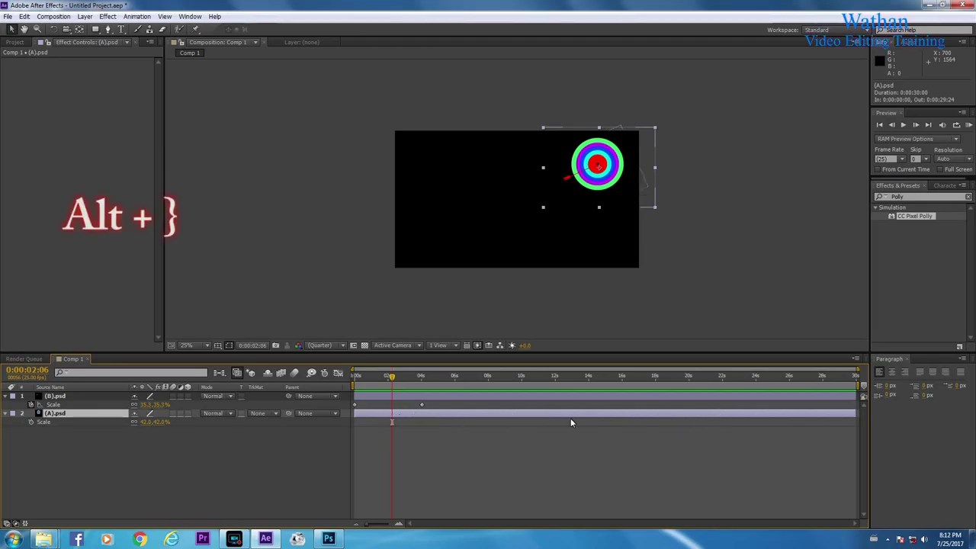
pyautogui.hotkey('alt', ']')
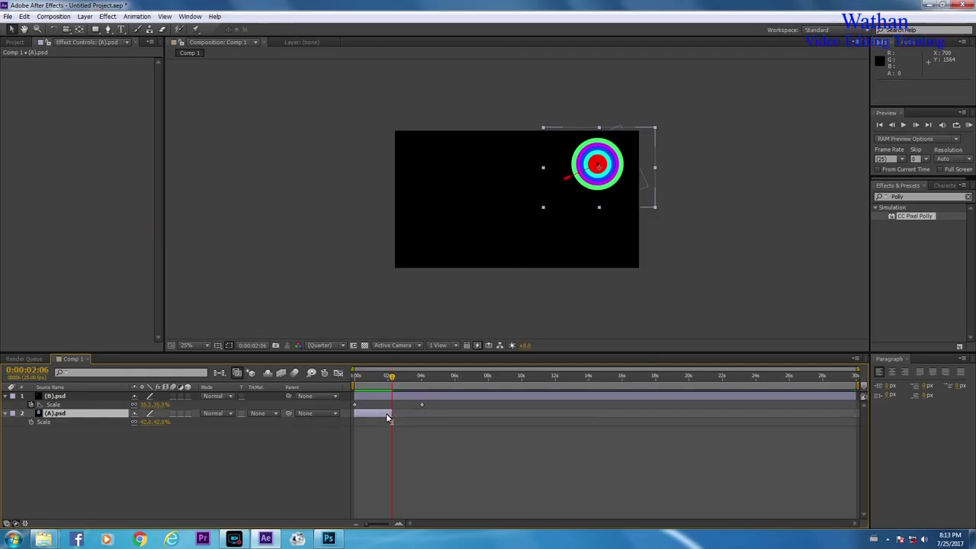
# - Duplicate the trimmed target layer (A).psd
pyautogui.click(68, 429)
pyautogui.click(62, 414)
pyautogui.press('Return')
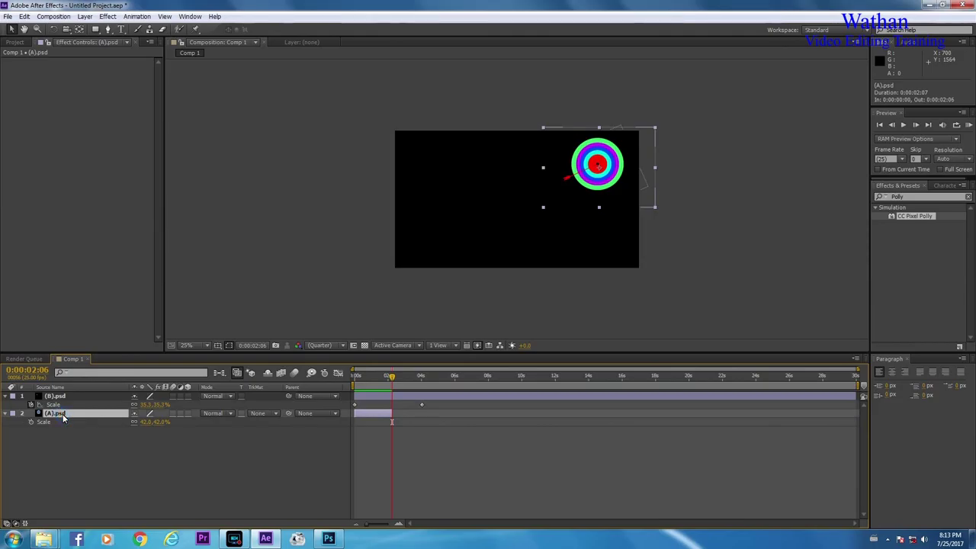
pyautogui.hotkey('ctrl', 'd')
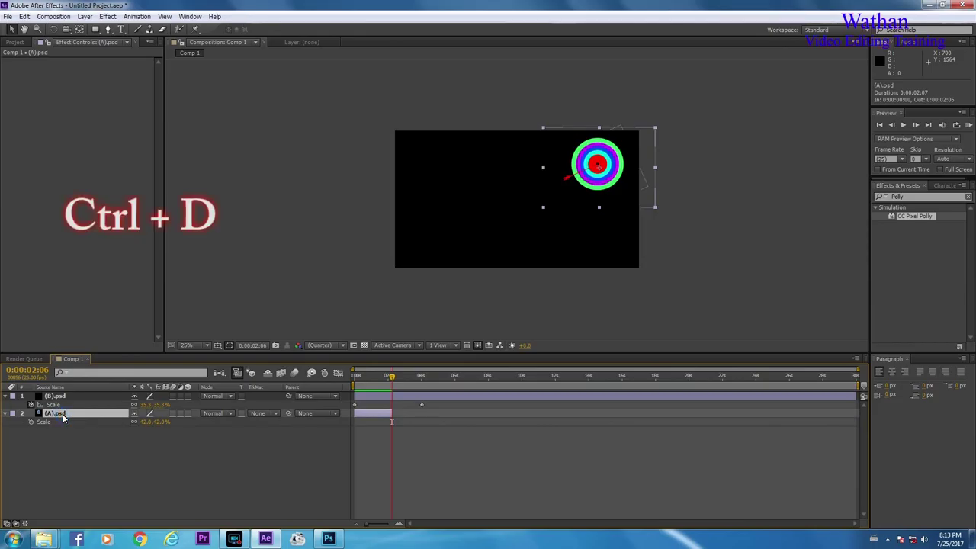
pyautogui.hotkey('ctrl', 'd')
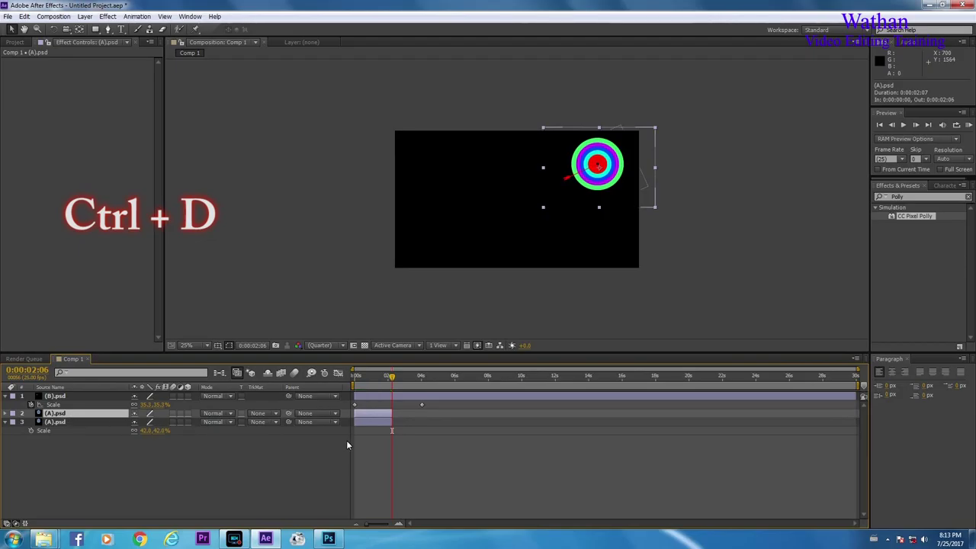
# - Shift the lower copy of the target layer in time so it starts at 0:00:02:06
pyautogui.click(357, 422)
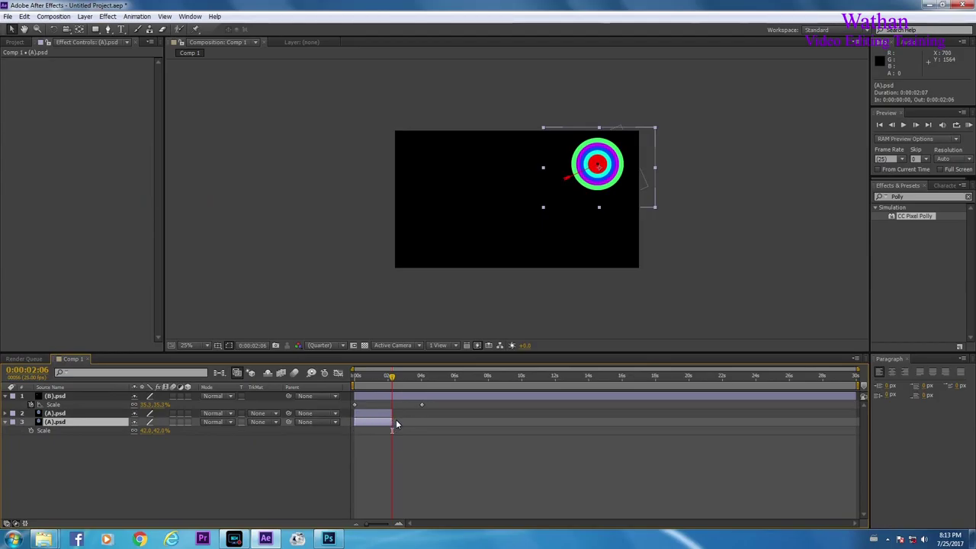
pyautogui.moveTo(379, 422)
pyautogui.mouseDown()
pyautogui.moveTo(416, 426)
pyautogui.moveTo(379, 426)
pyautogui.mouseUp()
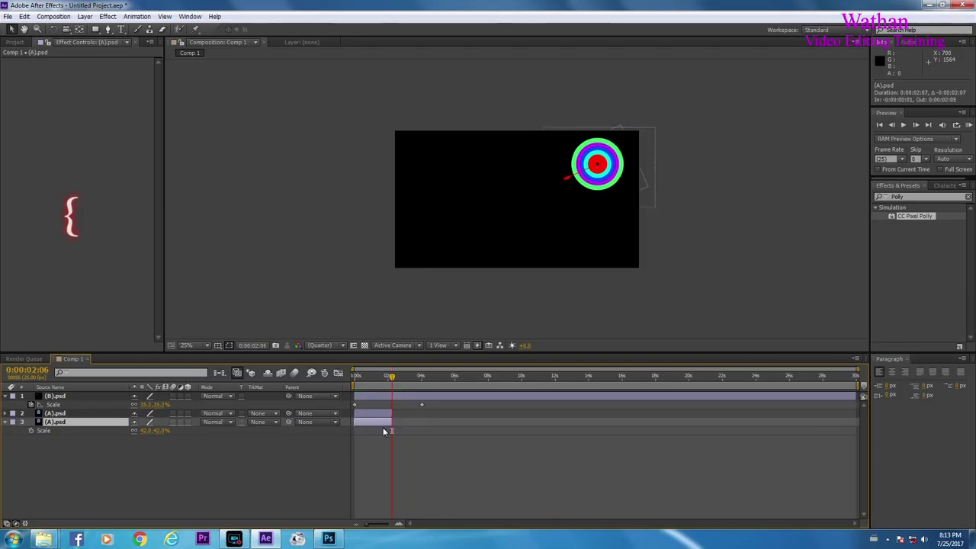
pyautogui.moveTo(380, 423); pyautogui.dragTo(404, 423)
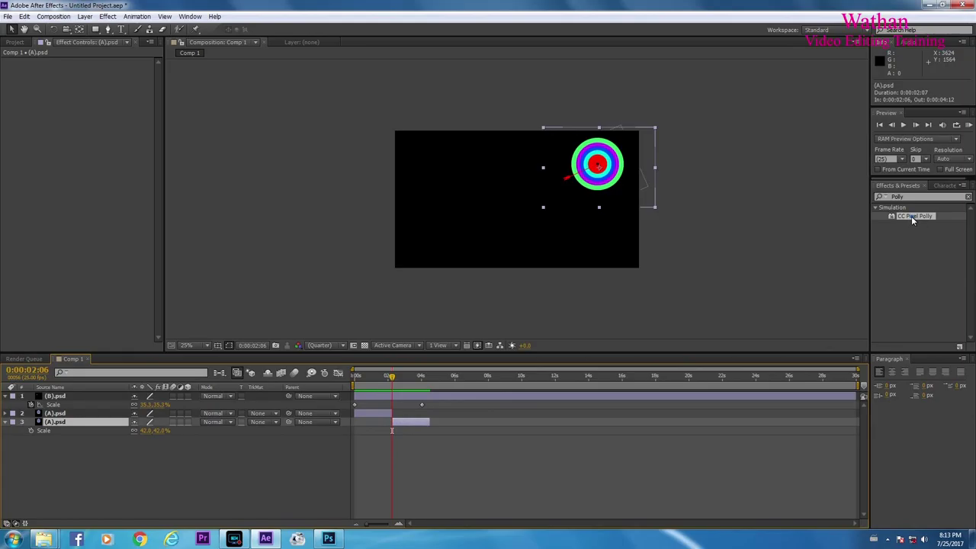
# - Apply CC Pixel Polly to the target copy that starts at 0:00:02:06 and preview the shattering from the start
pyautogui.moveTo(903, 219); pyautogui.dragTo(417, 424)
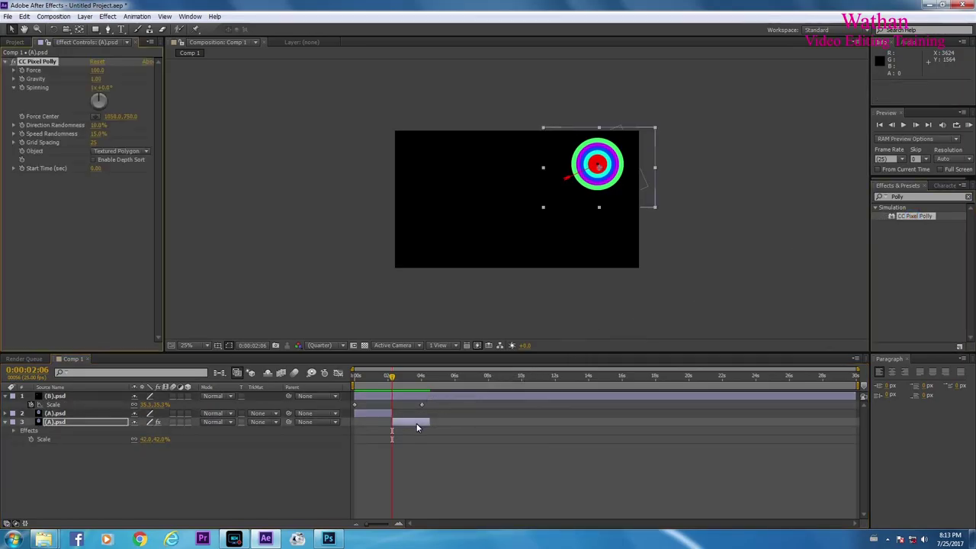
pyautogui.moveTo(391, 377); pyautogui.dragTo(354, 375)
pyautogui.press('space')
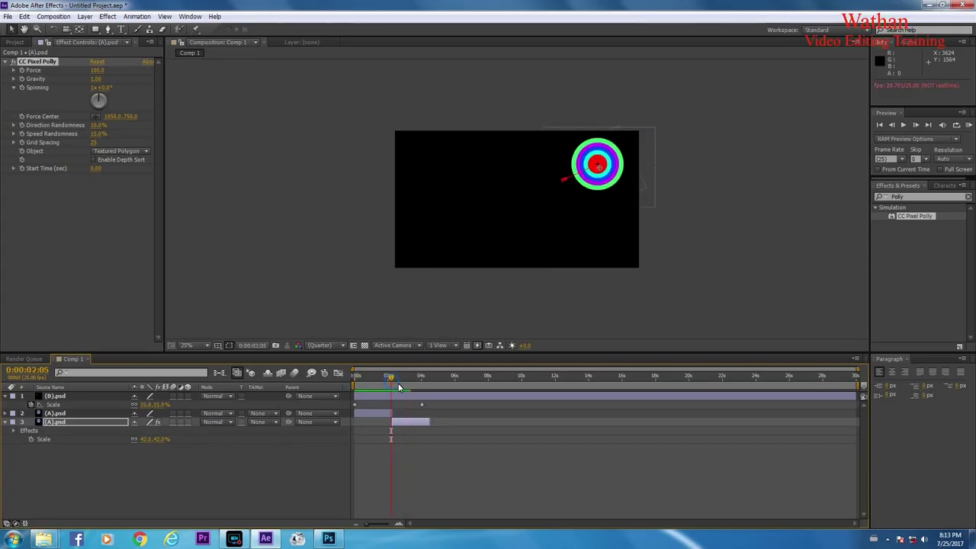
pyautogui.press('space')
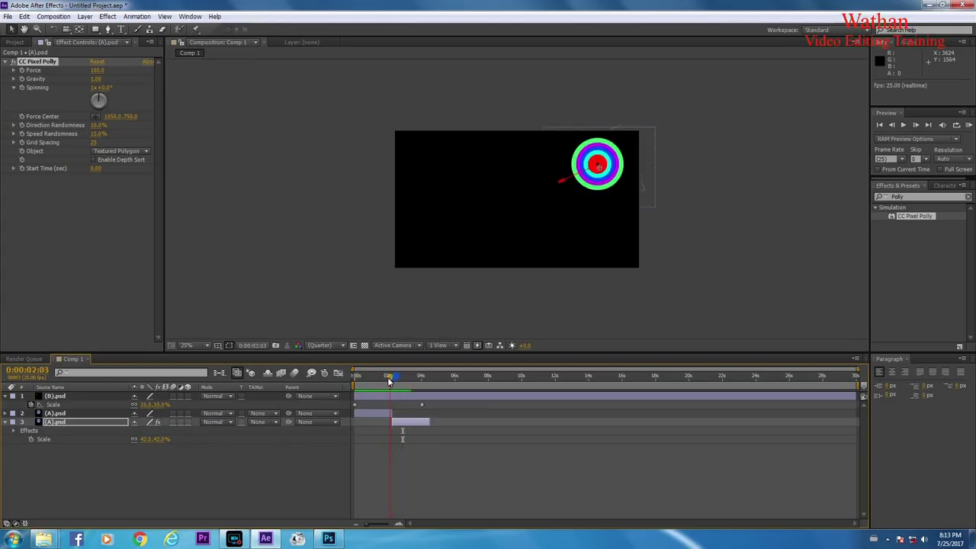
pyautogui.press('space')
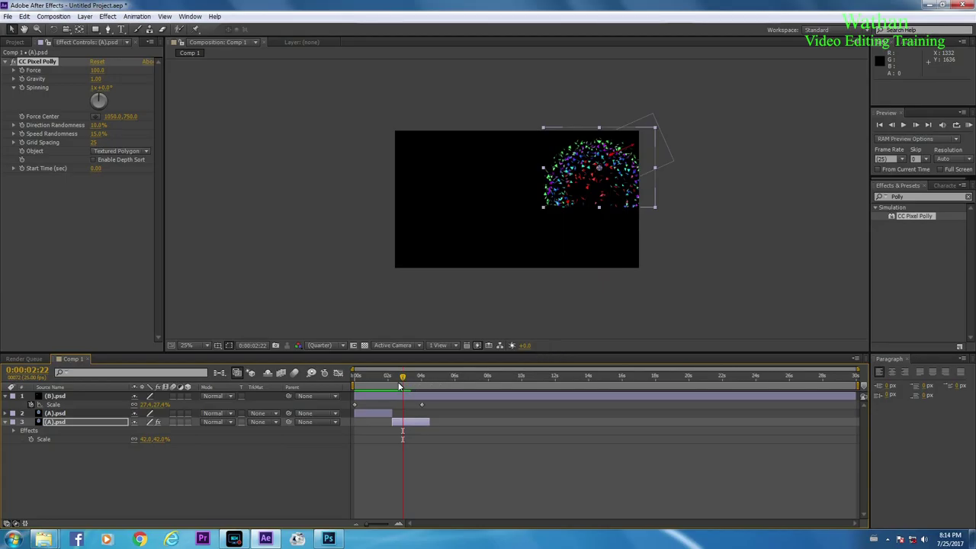
pyautogui.click(406, 424)
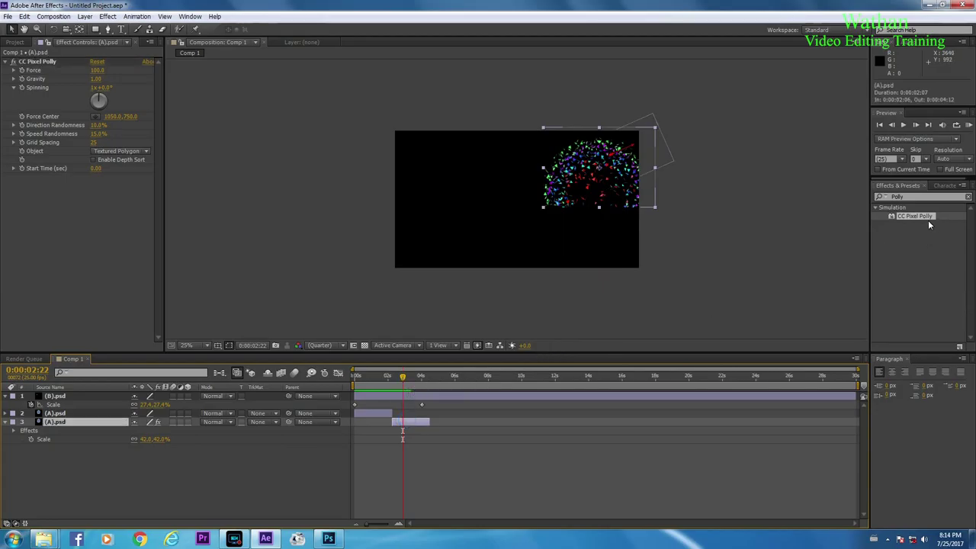